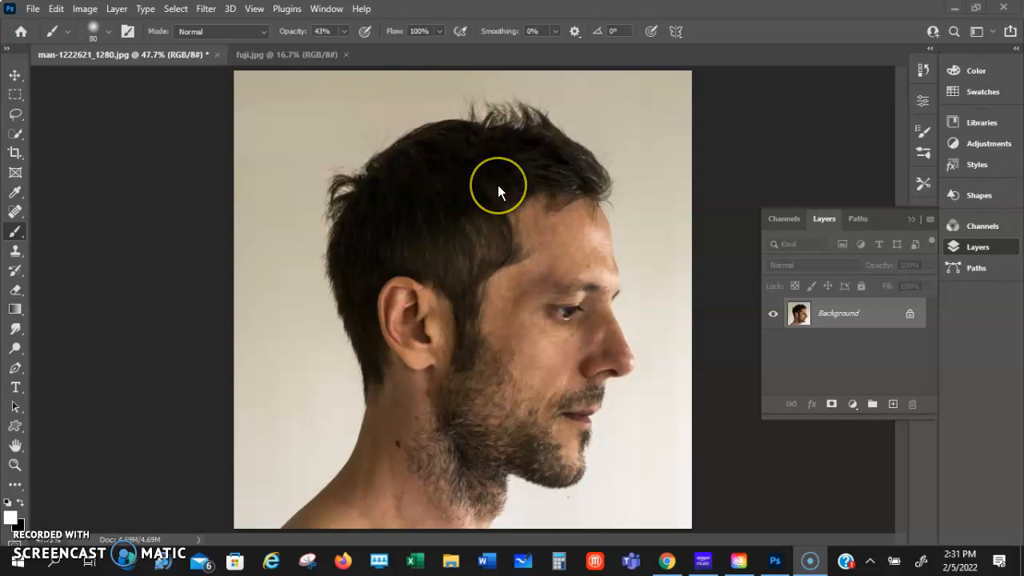
View the fuji.jpg mountain image and return to the man's portrait
left_click(298, 55)
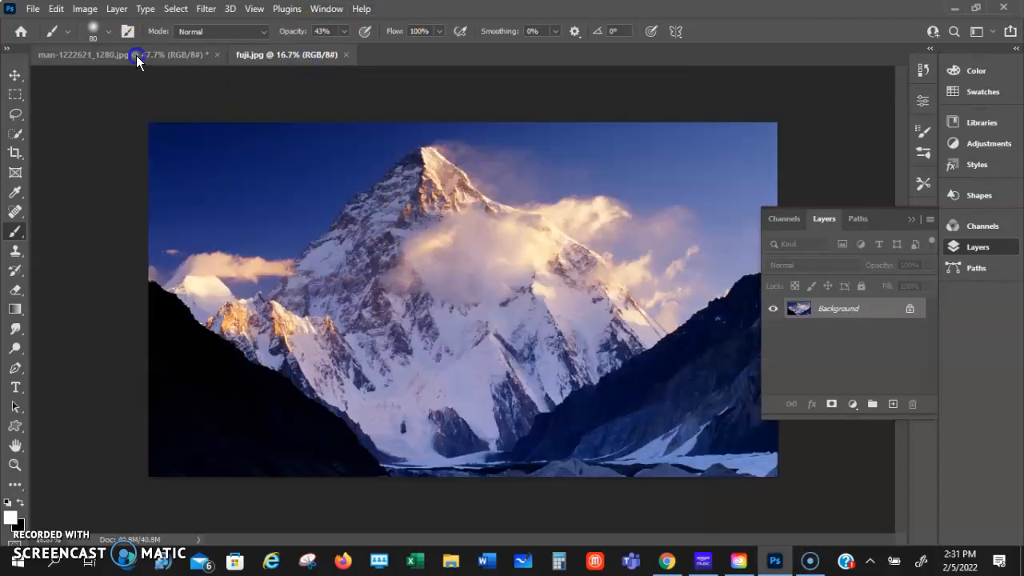
left_click(136, 58)
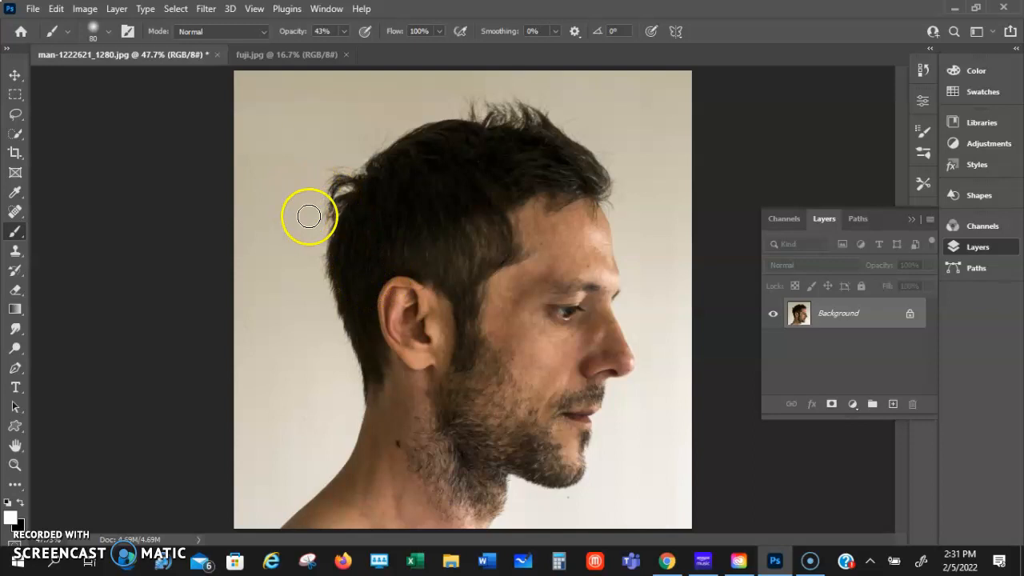
Select the man with Quick Selection, refine his hair edges, and output the color-decontaminated cutout to a new layer
left_click(16, 134)
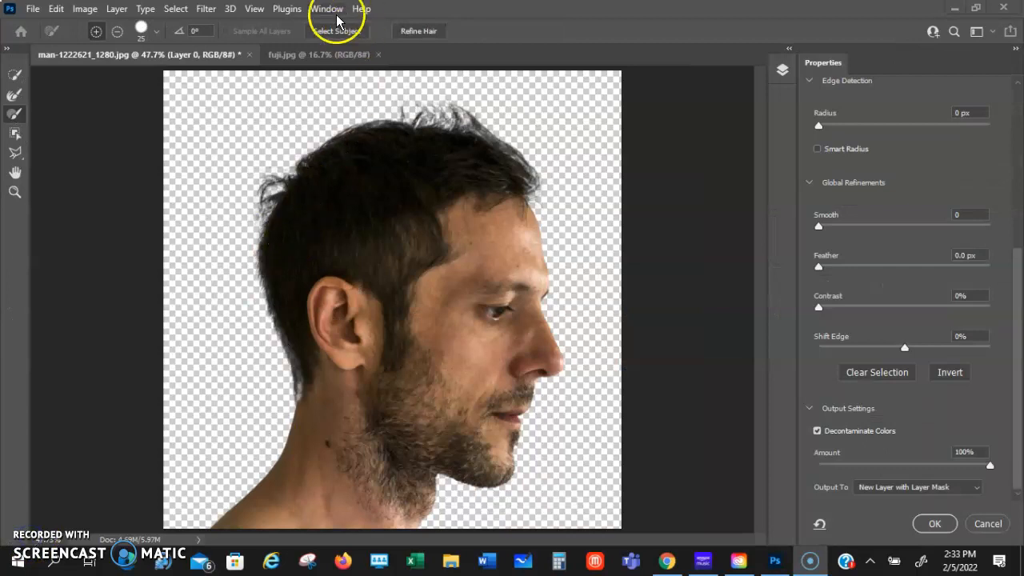
left_click(422, 36)
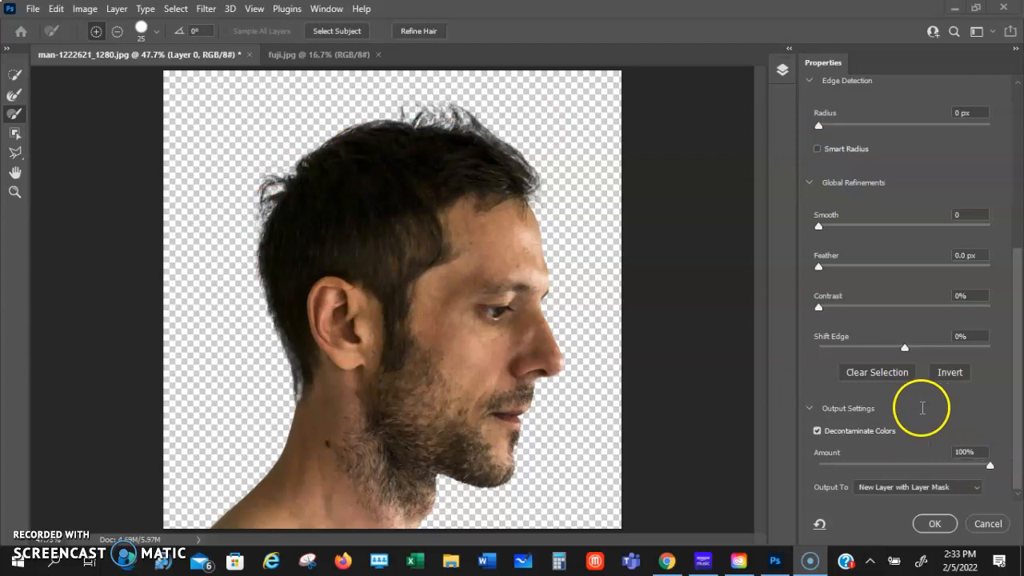
left_click(976, 490)
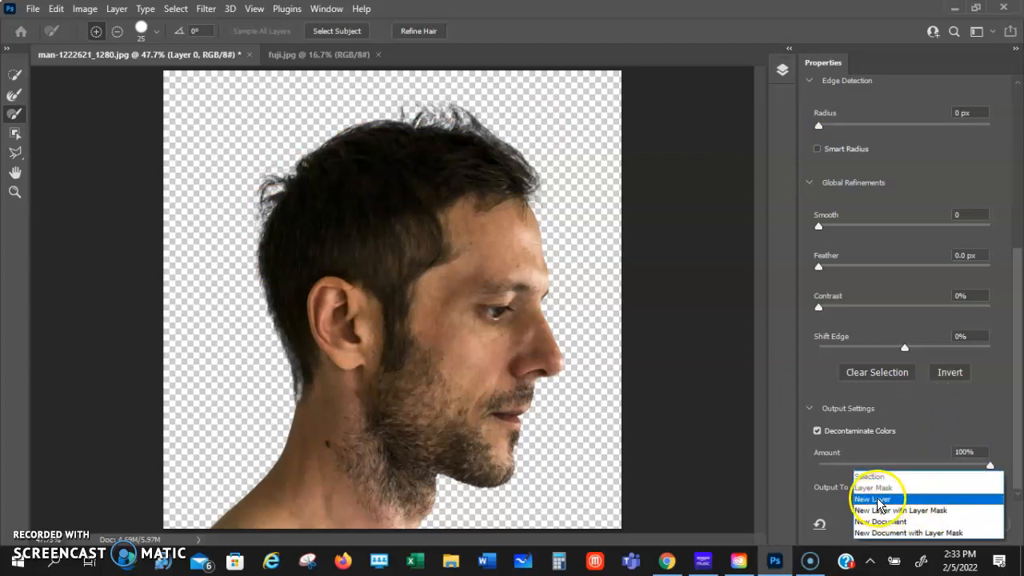
left_click(877, 499)
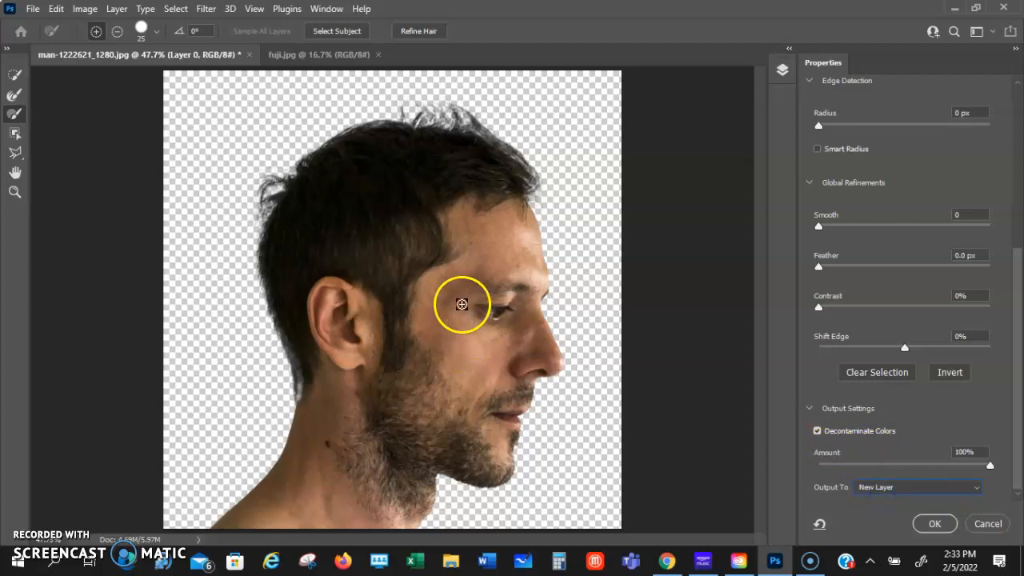
left_click(936, 524)
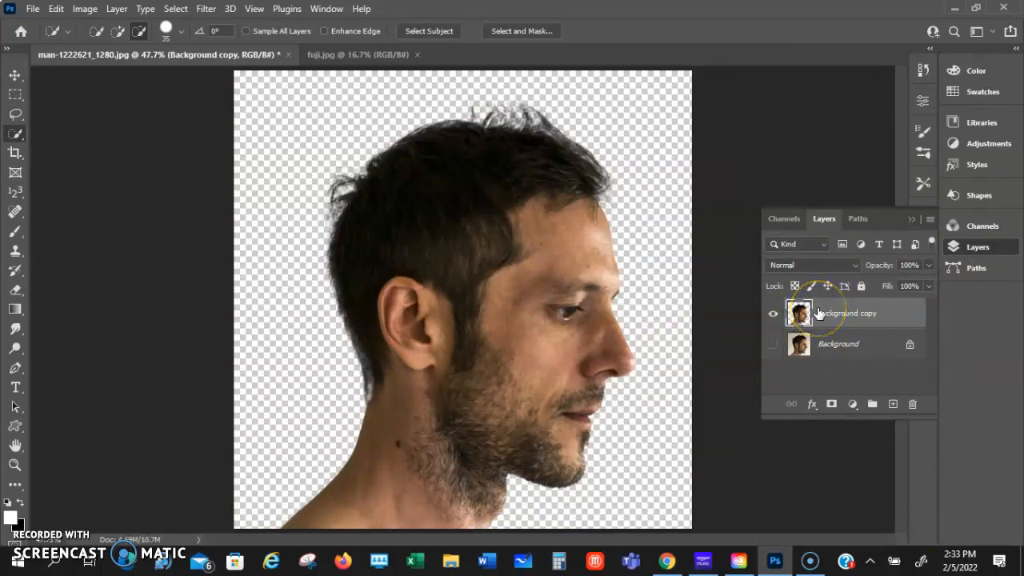
Add a white (ffffff) Solid Color fill layer and place it beneath the man's cutout layer
left_click(853, 405)
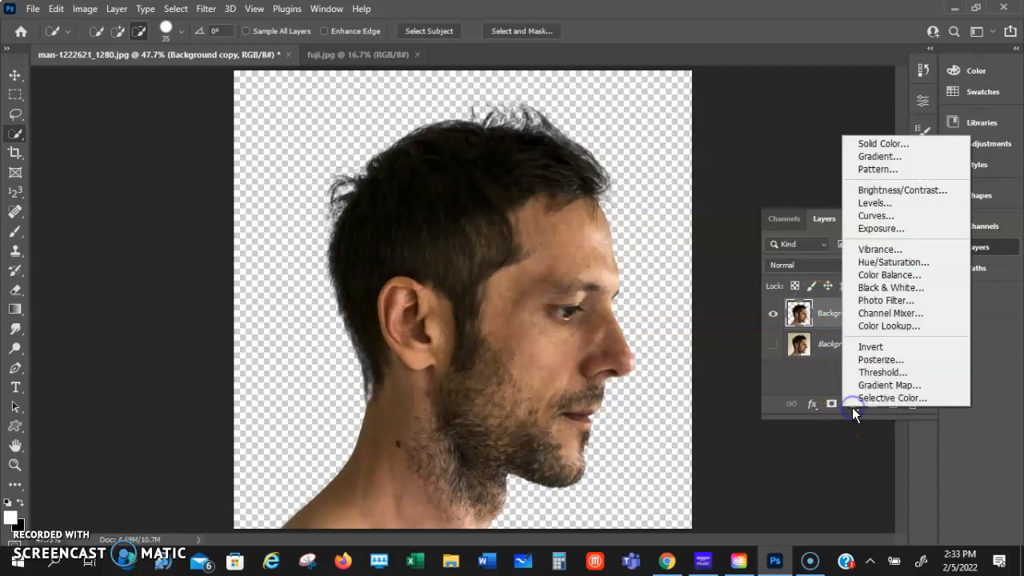
left_click(888, 146)
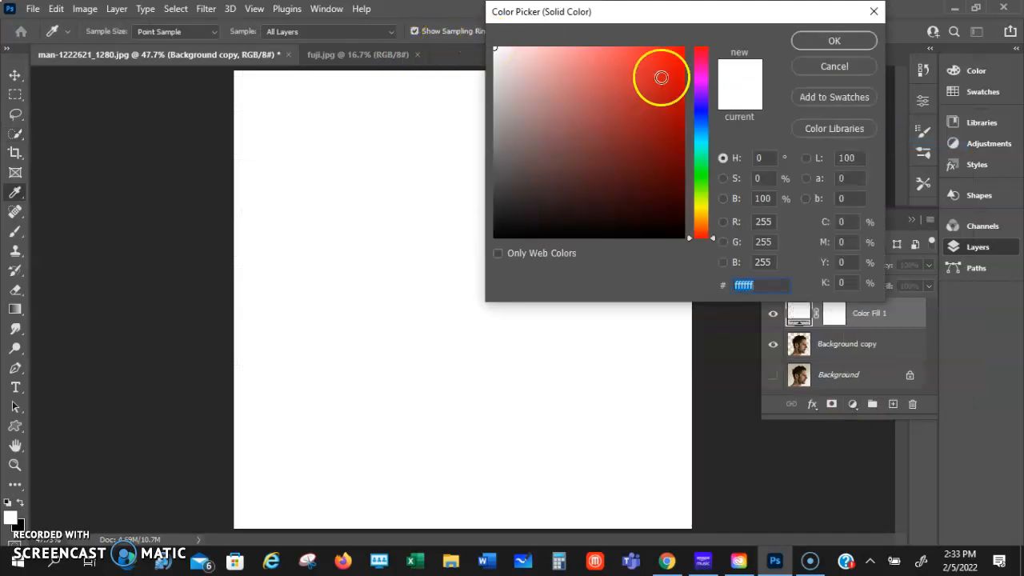
left_click(835, 41)
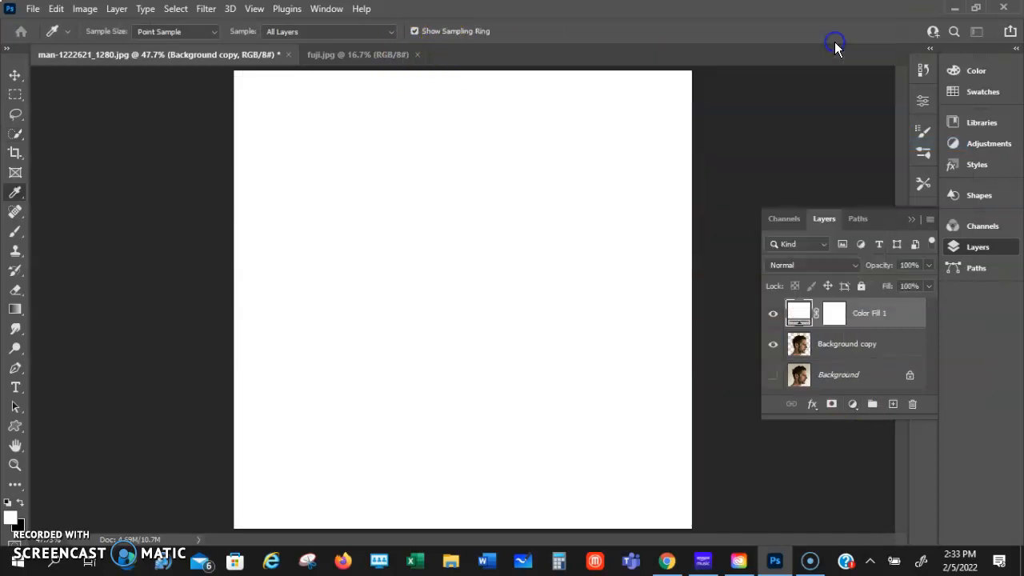
key("w")
left_click_drag(800, 308, 801, 352)
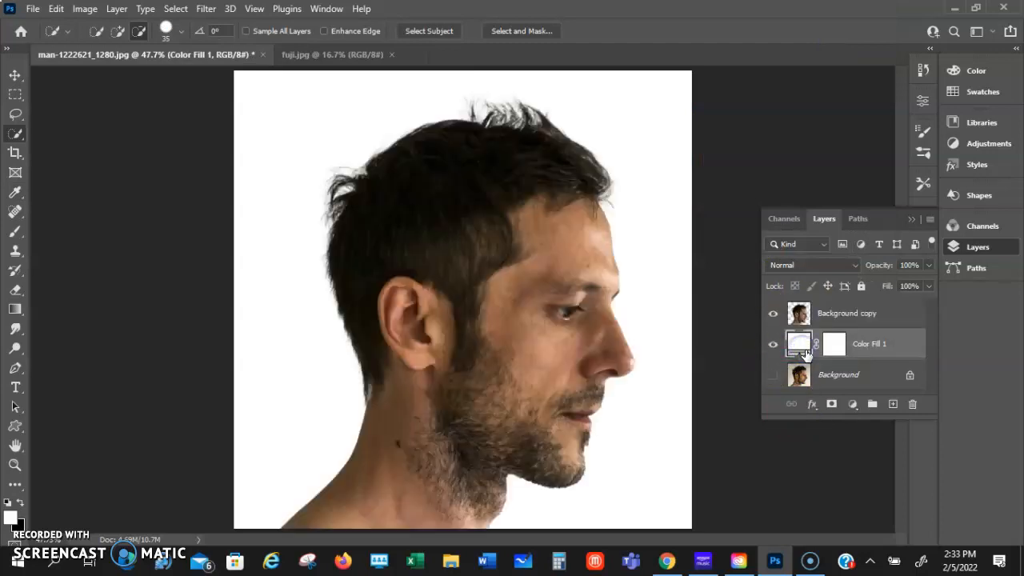
Copy the mountain image from fuji.jpg into the portrait document, directly above the white fill layer
left_click(307, 55)
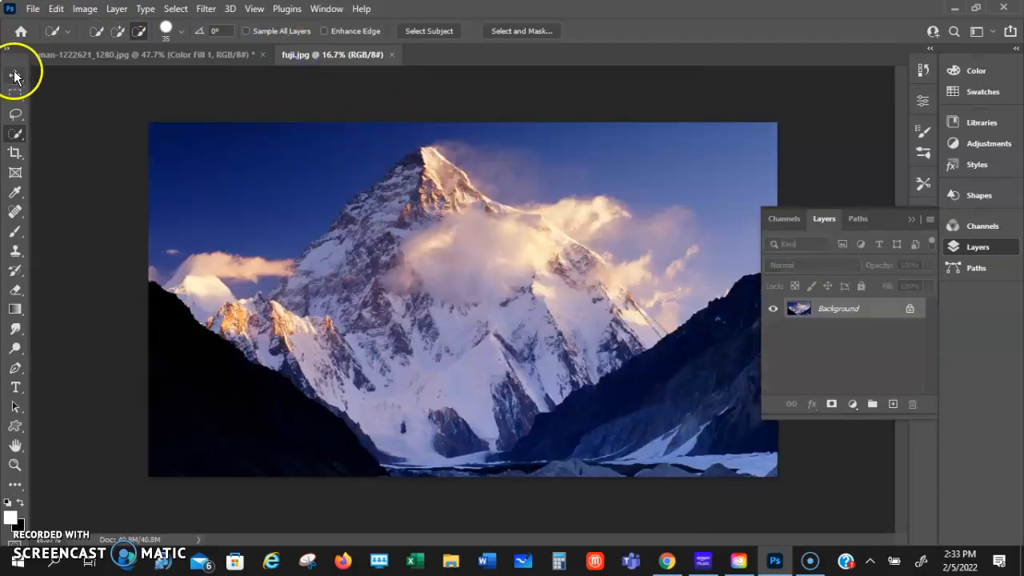
left_click(14, 76)
left_click_drag(464, 270, 400, 247)
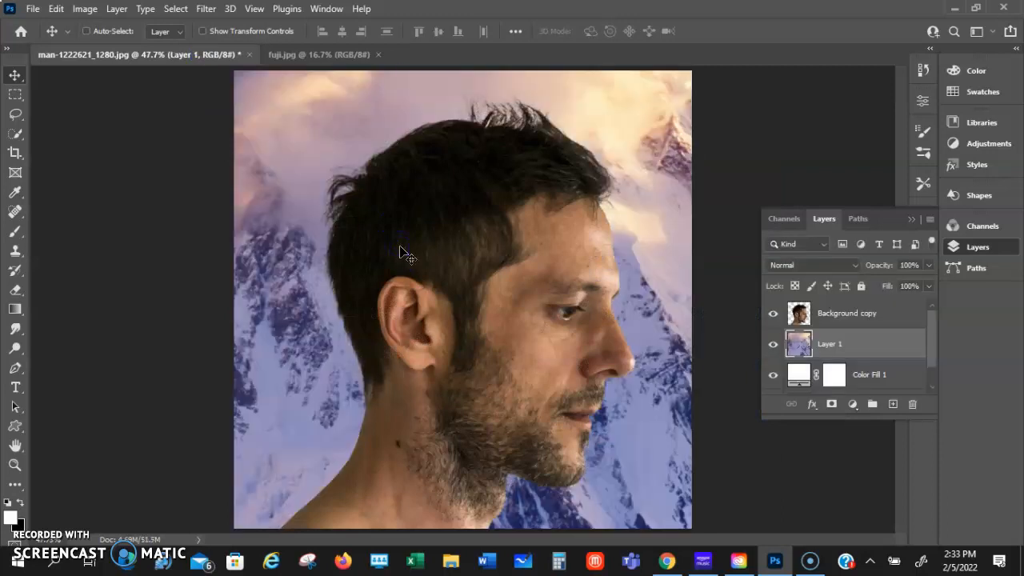
Scale the mountain layer proportionally to about 59% and position it to cover the whole canvas
key("ctrl+minus")
key("ctrl+minus")
key("ctrl+minus")
key("ctrl+minus")
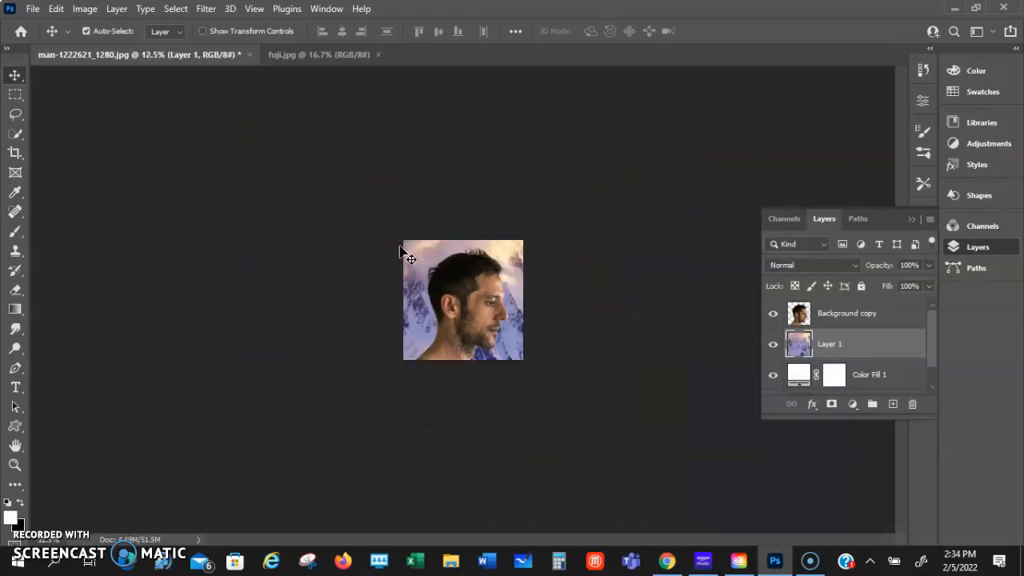
key("ctrl+t")
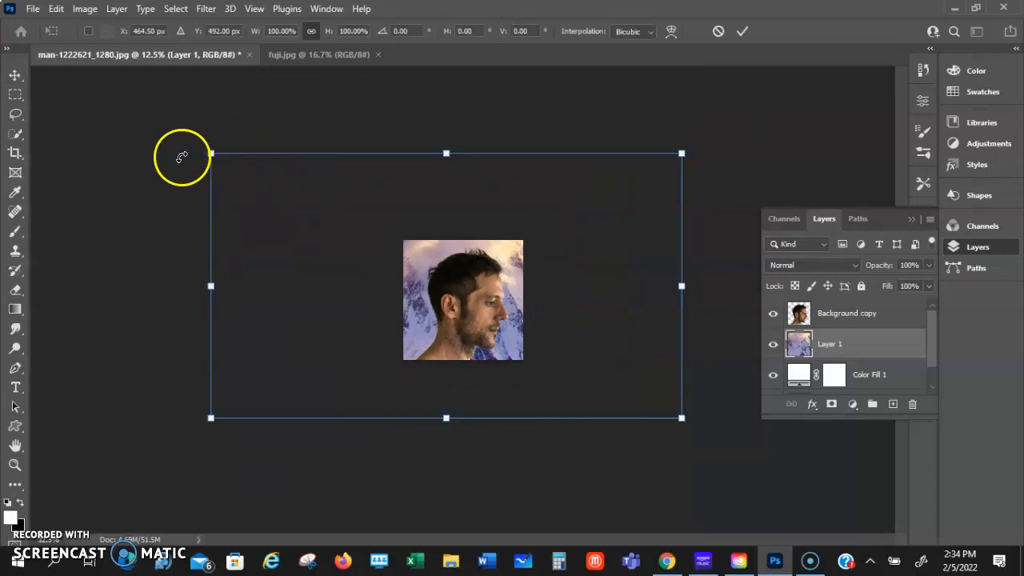
left_click_drag(211, 155, 477, 284)
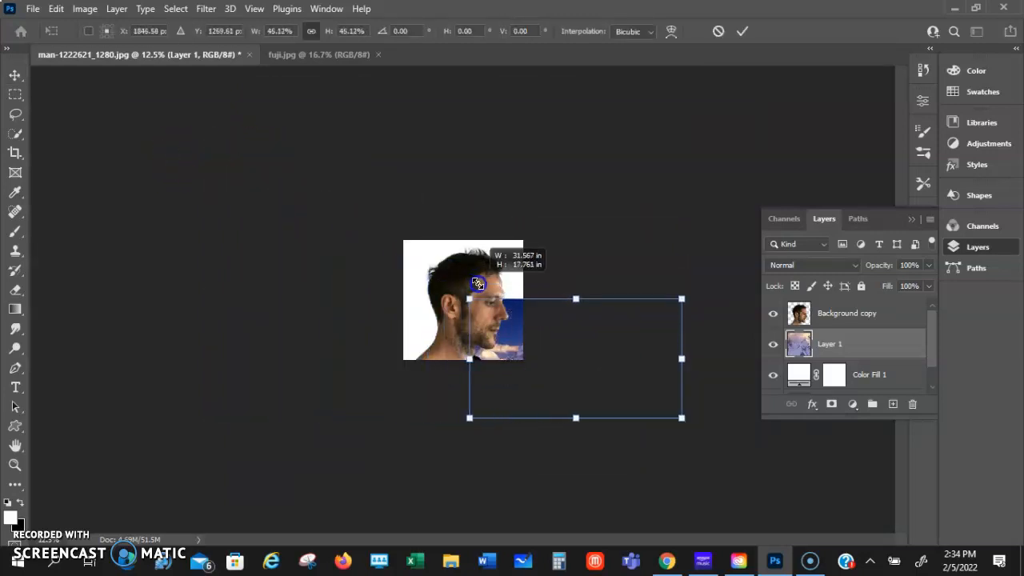
left_click_drag(521, 326, 445, 265)
left_click_drag(388, 239, 425, 262)
left_click_drag(527, 307, 502, 289)
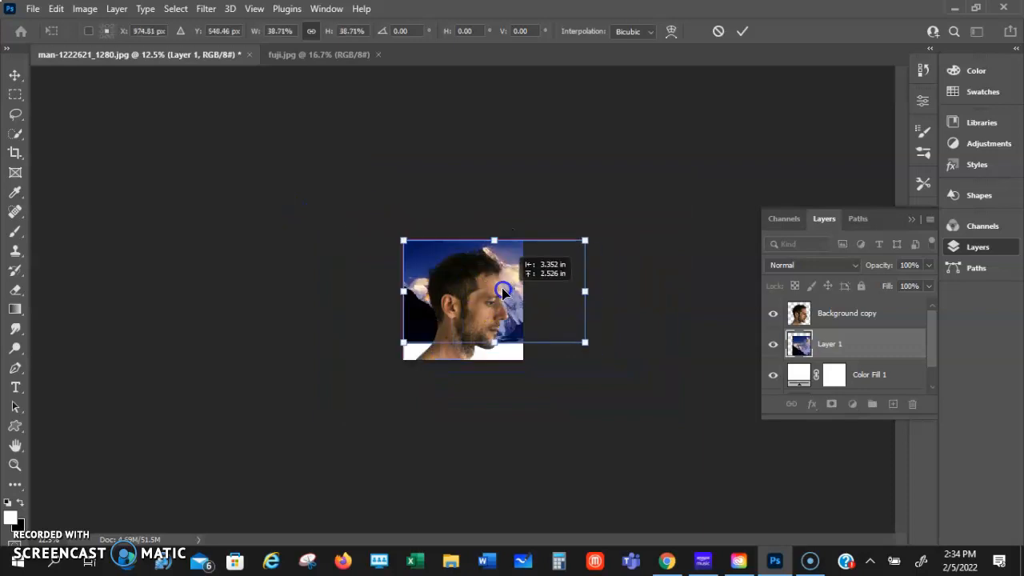
left_click_drag(494, 343, 494, 397)
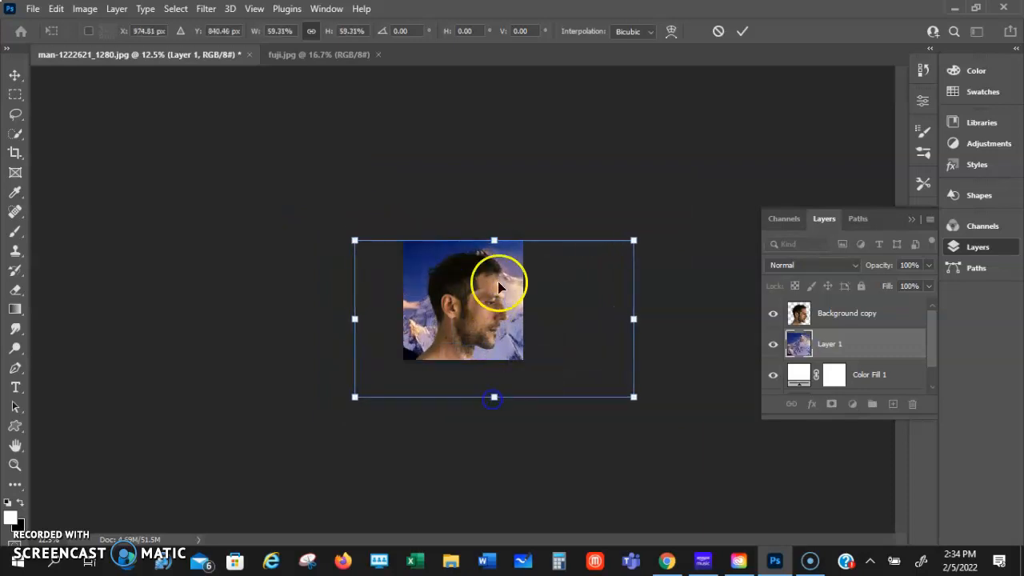
left_click_drag(514, 275, 507, 274)
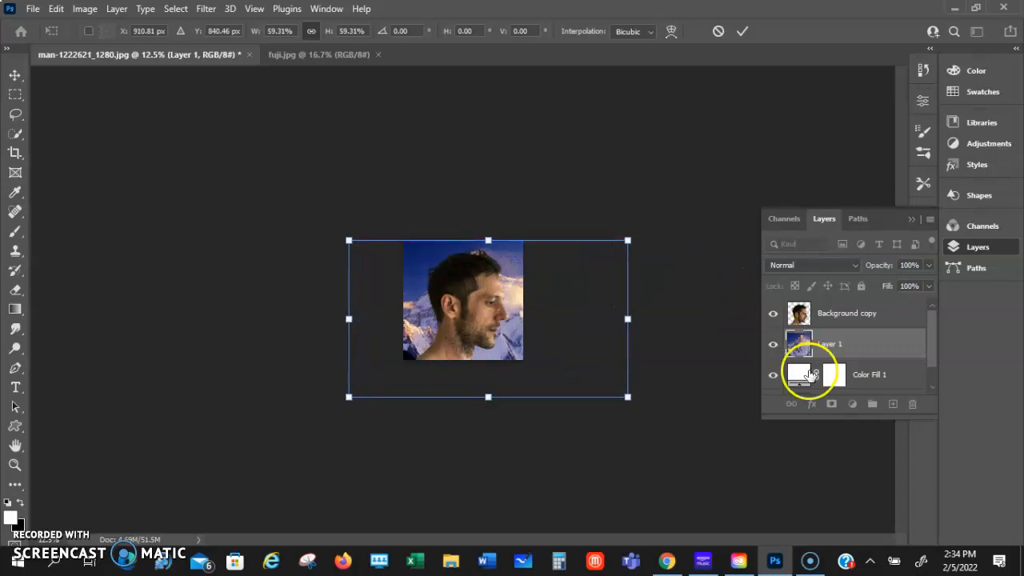
Move the mountain layer above the man's cutout and shift the mountain toward the left of the canvas
left_click_drag(803, 346, 801, 305)
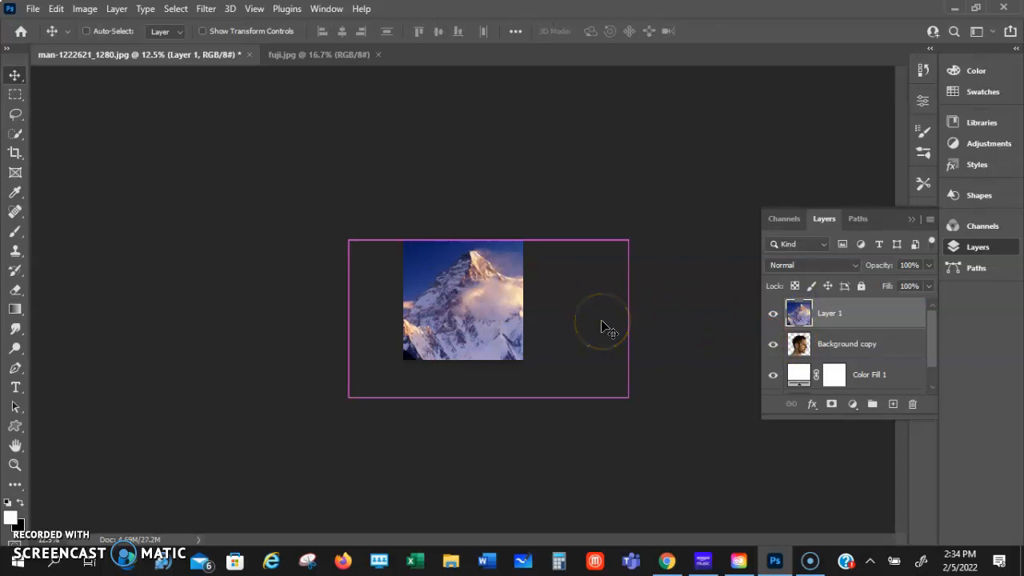
key("ctrl+0")
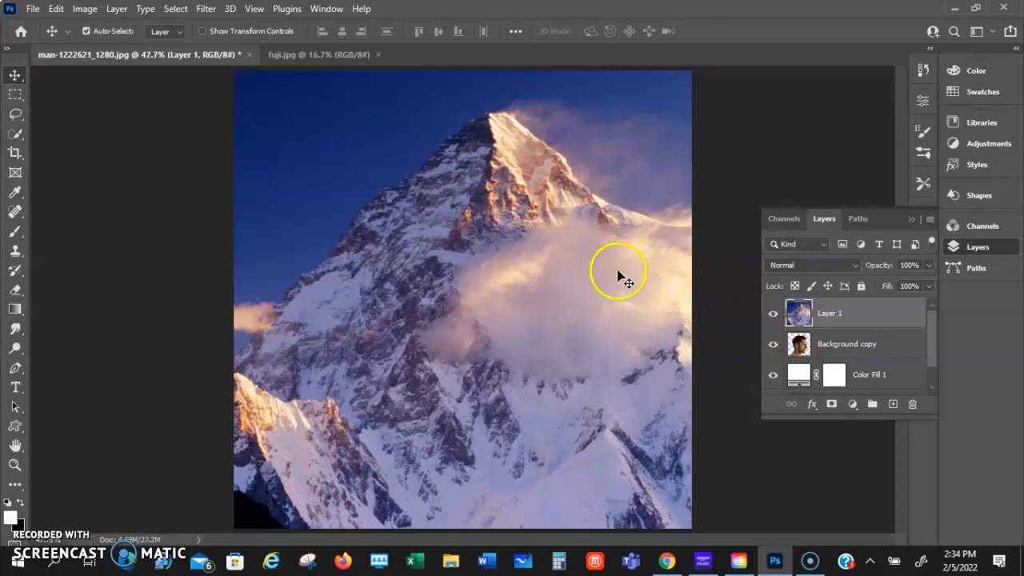
left_click_drag(585, 291, 543, 314)
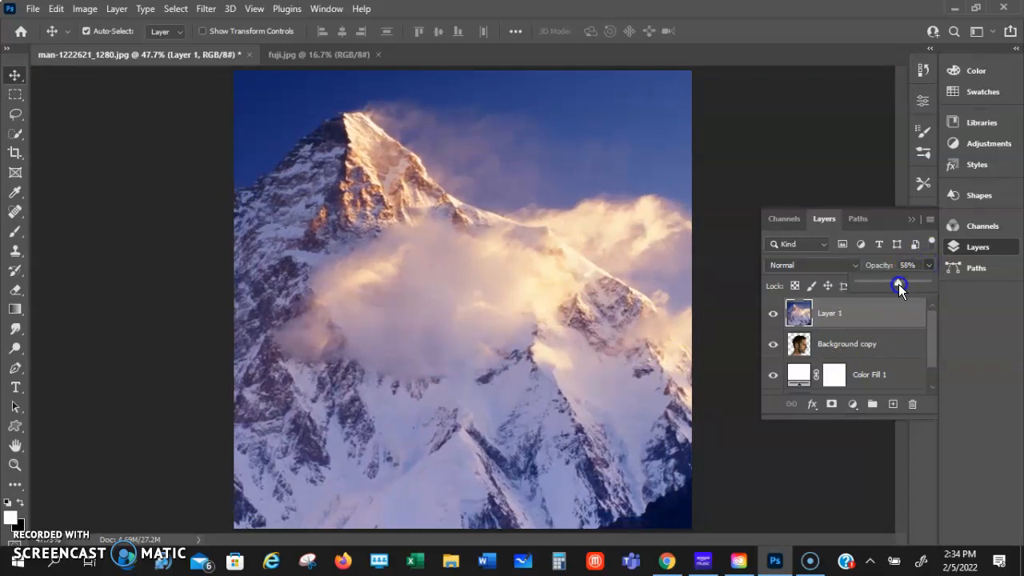
Lower the mountain layer's opacity to 58% and flip it horizontally
left_click_drag(898, 284, 898, 286)
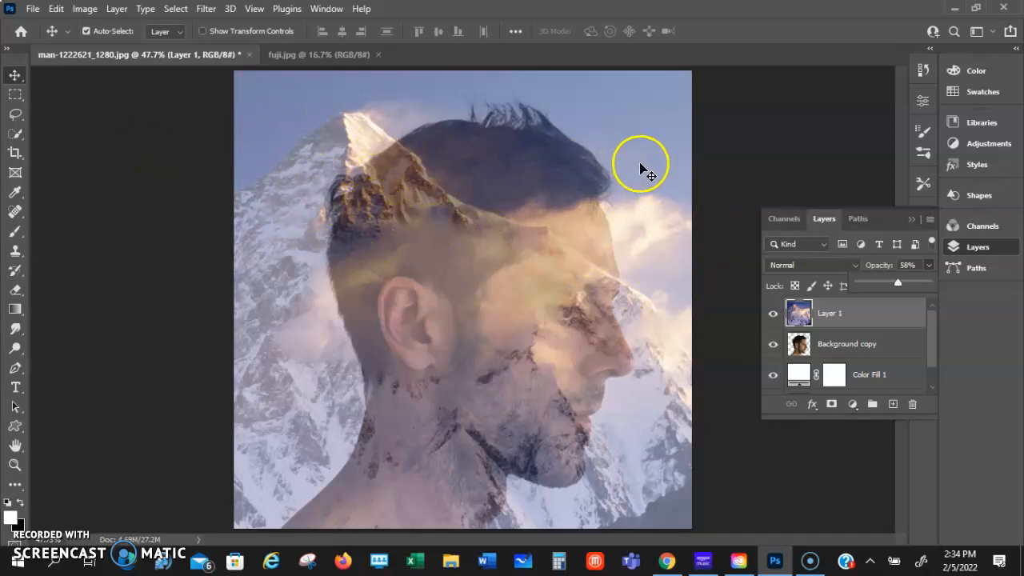
key("ctrl+t")
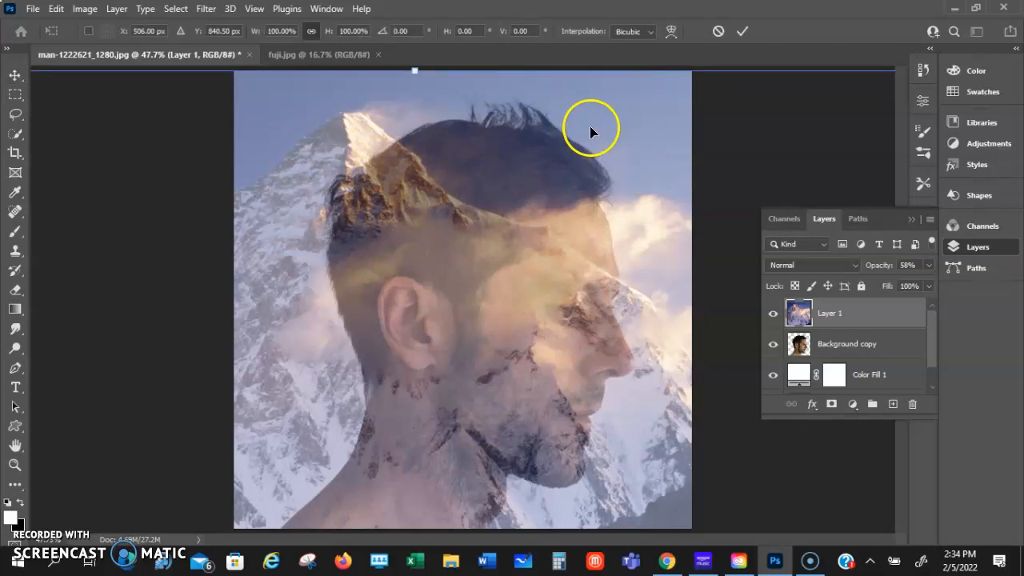
right_click(610, 118)
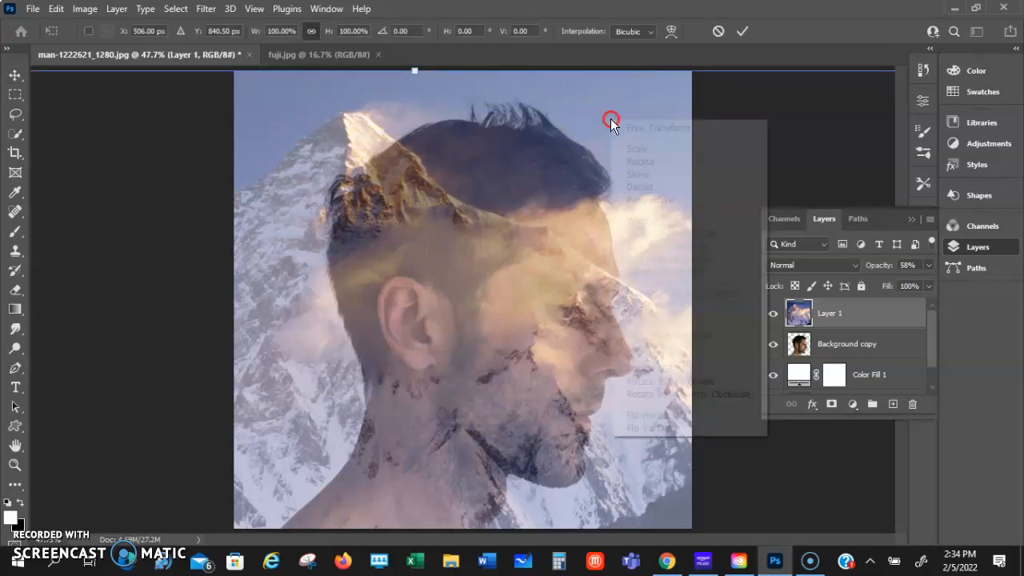
left_click(640, 416)
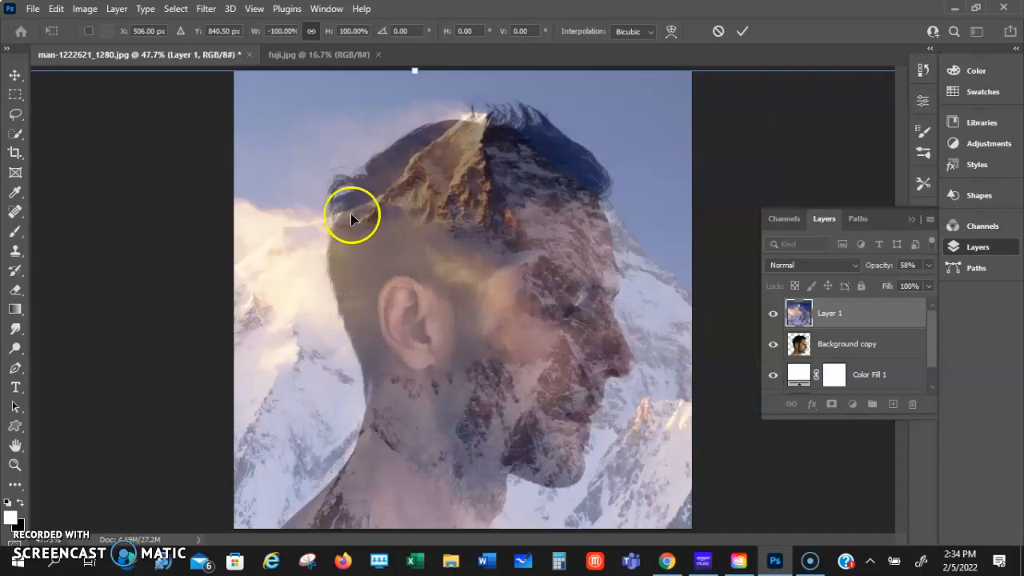
Move the flipped mountain up and to the right over the man's head and apply the transform
scroll(626, 139, "down", 2, "alt")
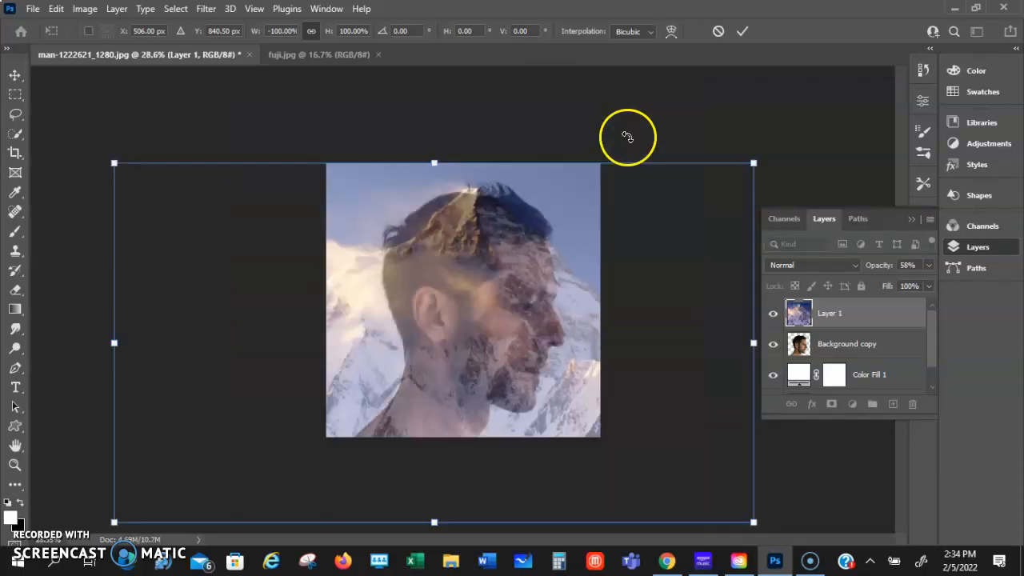
left_click_drag(564, 212, 601, 167)
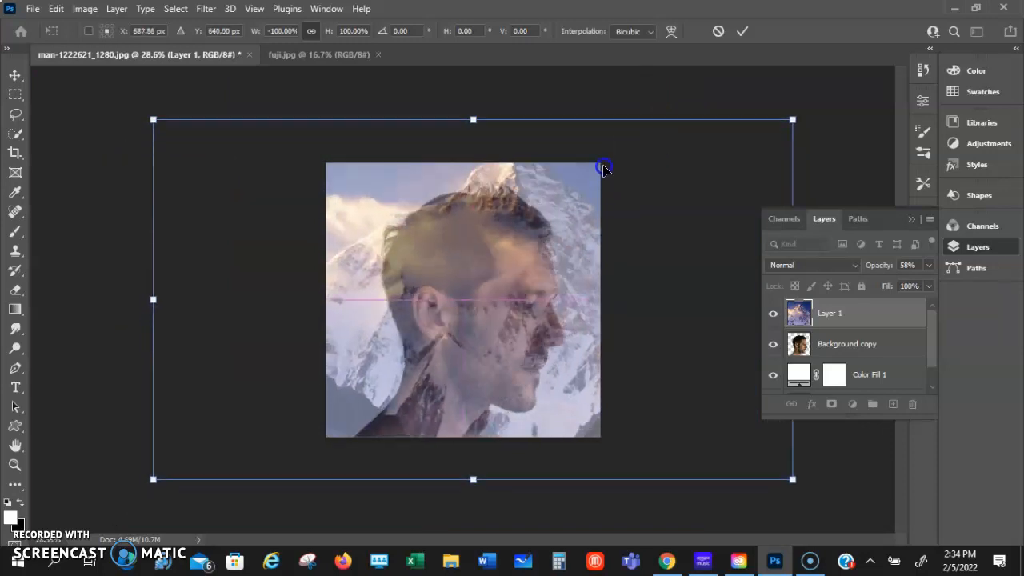
left_click_drag(585, 215, 604, 204)
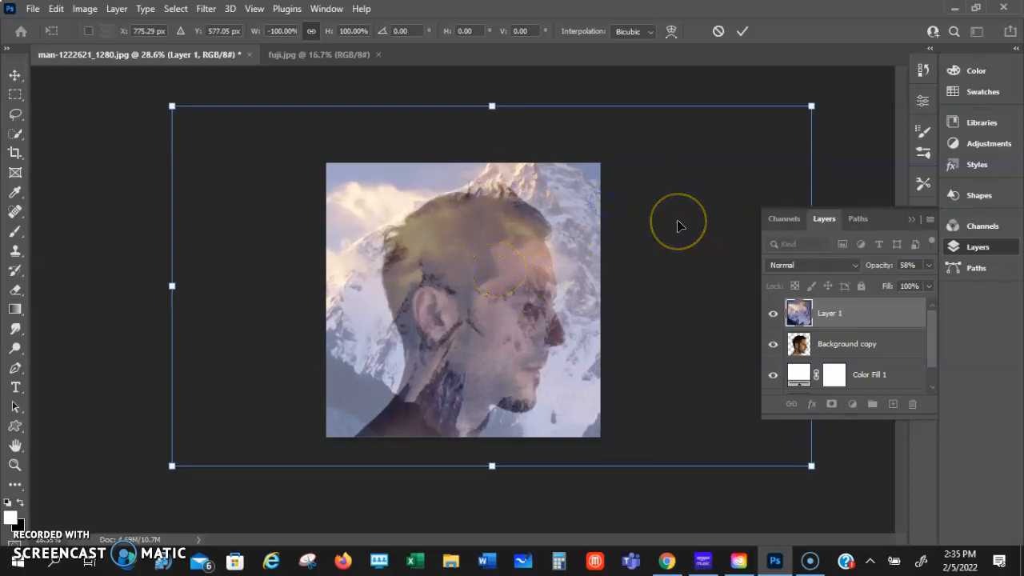
left_click(743, 32)
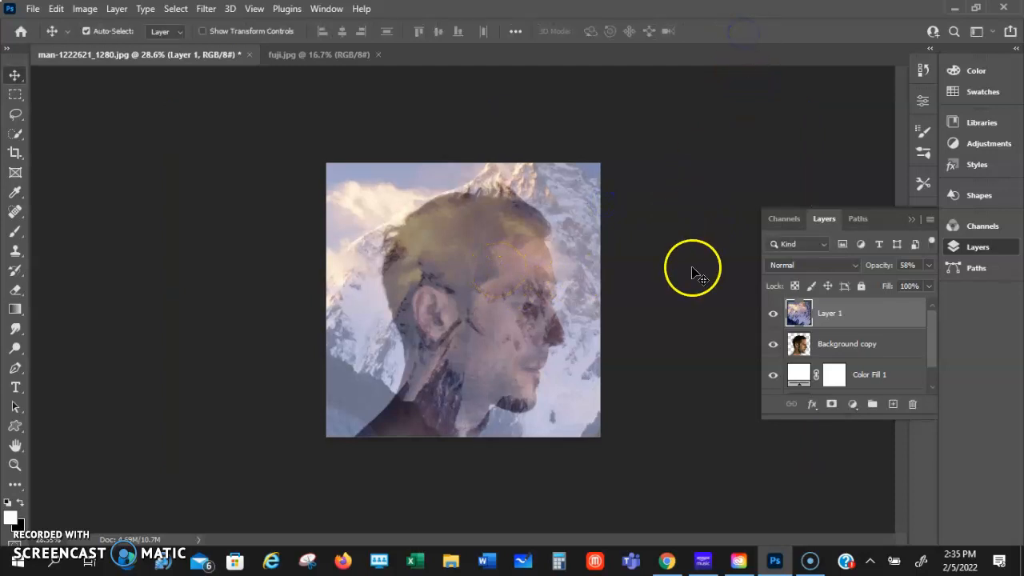
Set the mountain layer's opacity to 100% and mask it with a selection loaded from the man's cutout layer
left_click(927, 265)
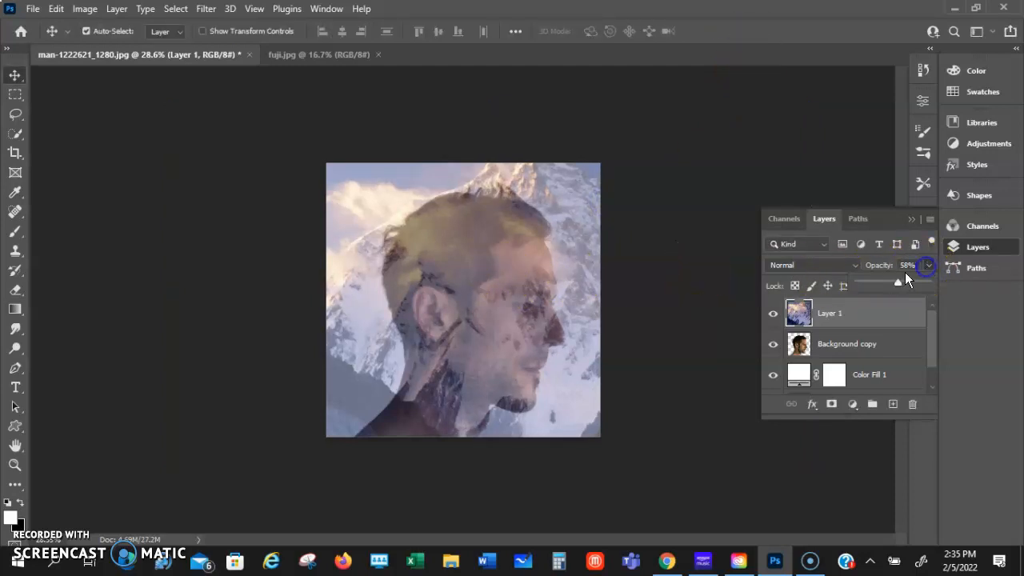
left_click_drag(933, 288, 933, 289)
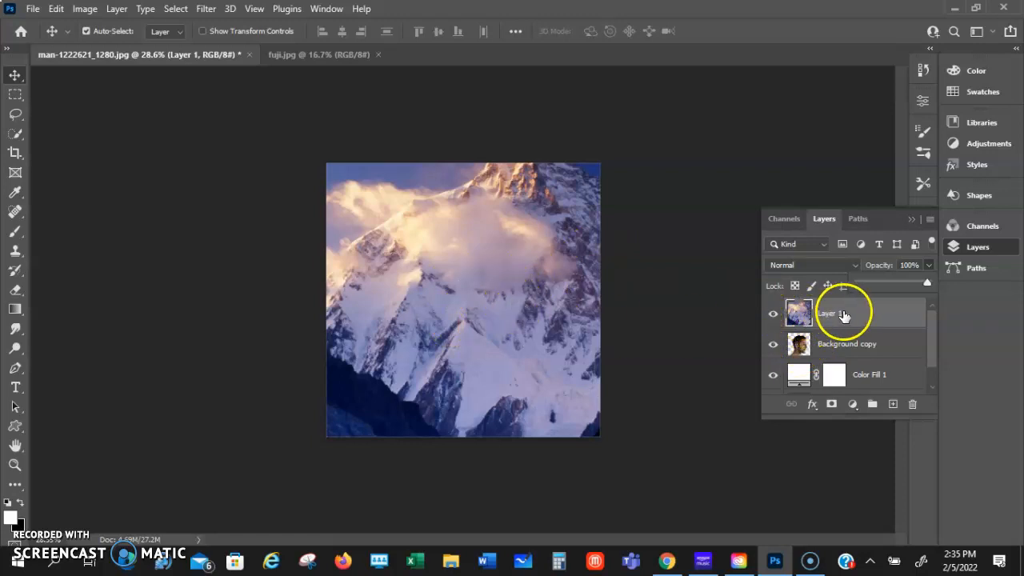
left_click_drag(849, 320, 804, 347)
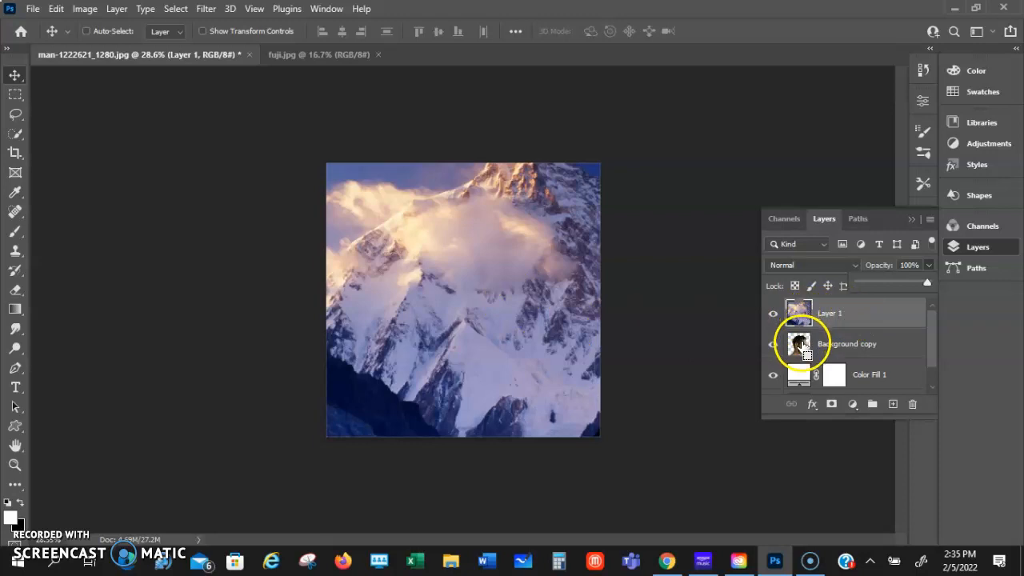
left_click(800, 346, "ctrl")
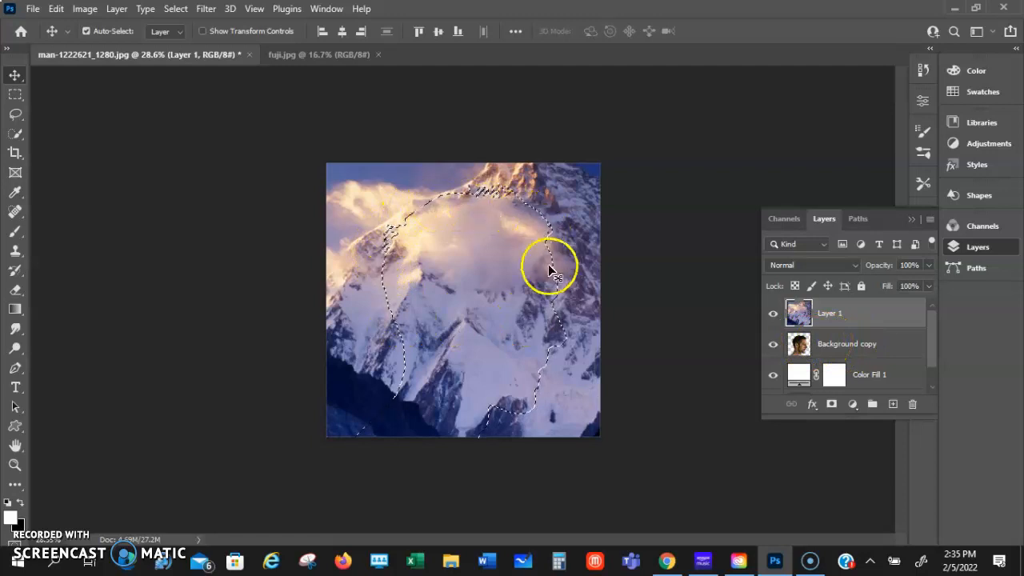
left_click(830, 405)
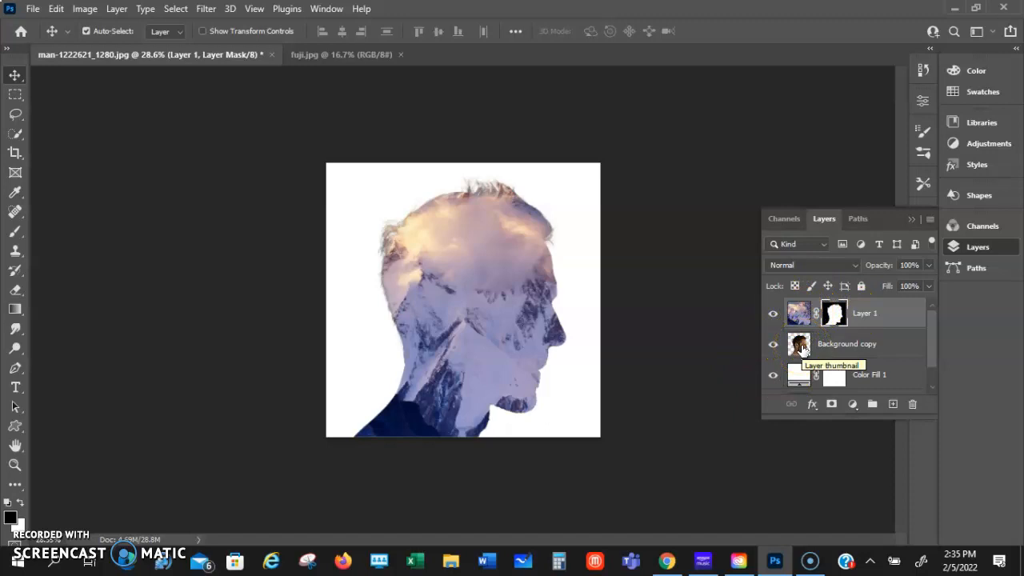
Duplicate the man's cutout layer and place the duplicate above the masked mountain layer
left_click(803, 346)
left_click(803, 344)
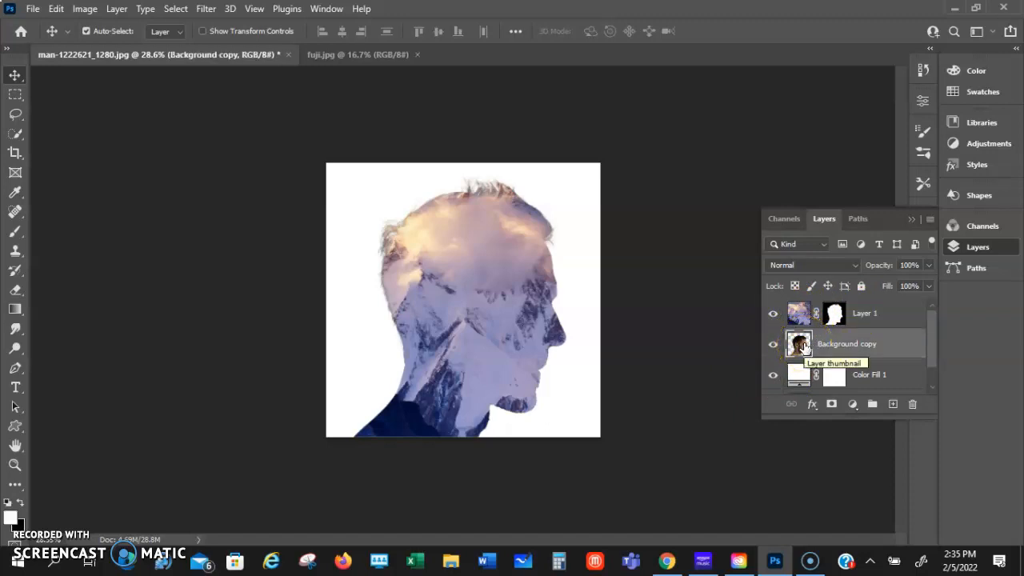
left_click_drag(803, 344, 802, 310)
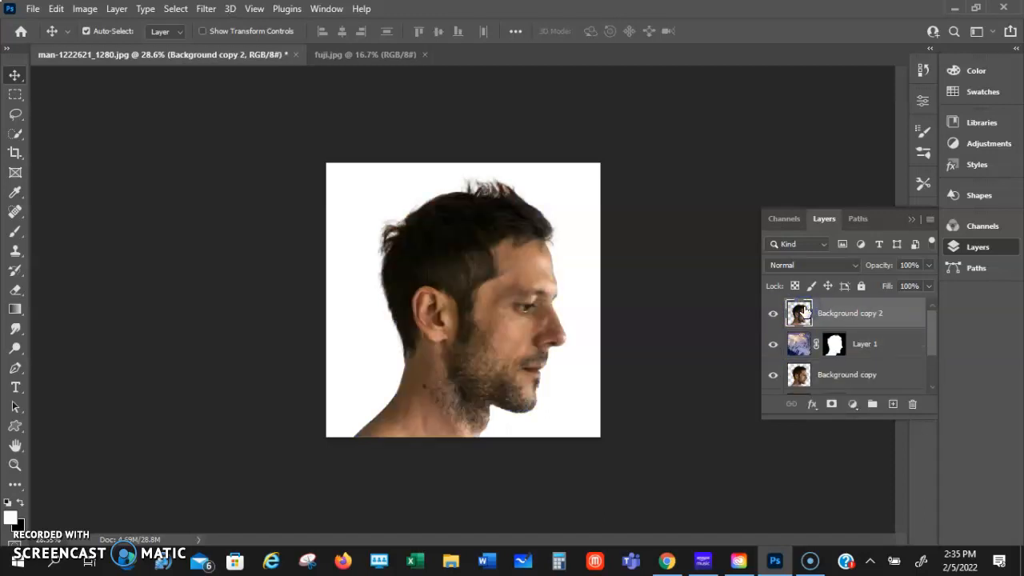
Set the top cutout layer's blend mode to Lighten and add a white layer mask to it
left_click(816, 269)
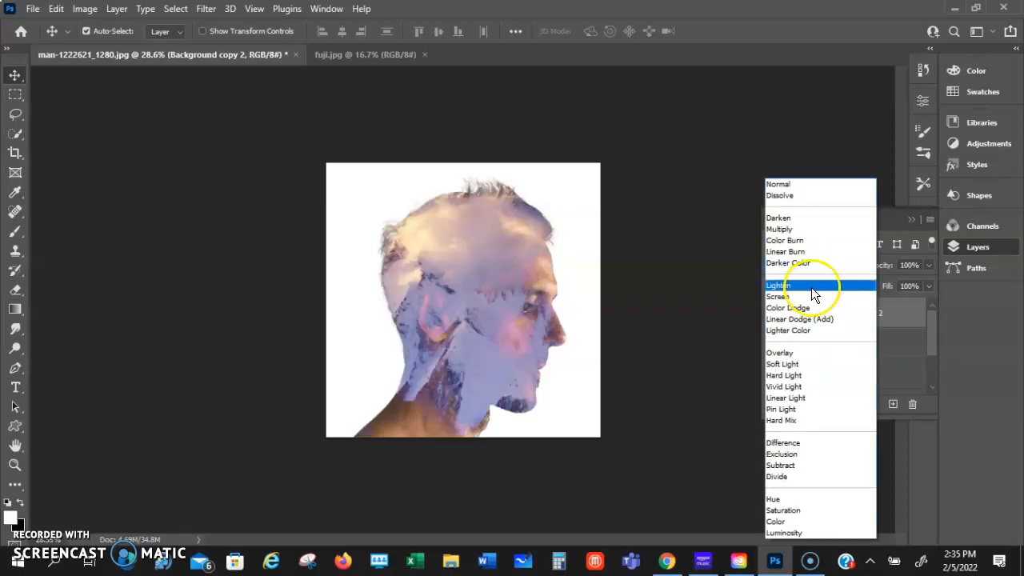
left_click(811, 287)
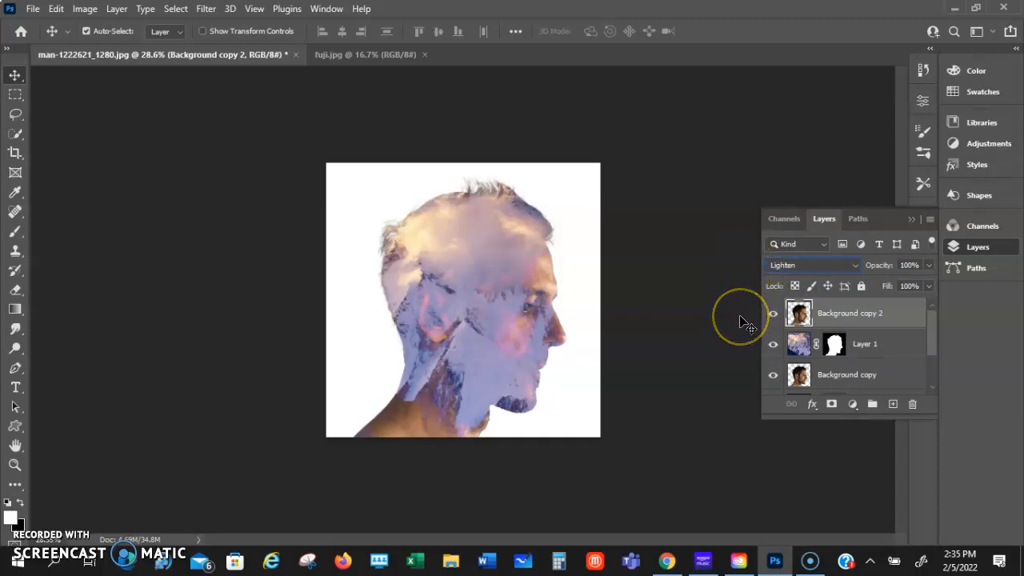
left_click(834, 405)
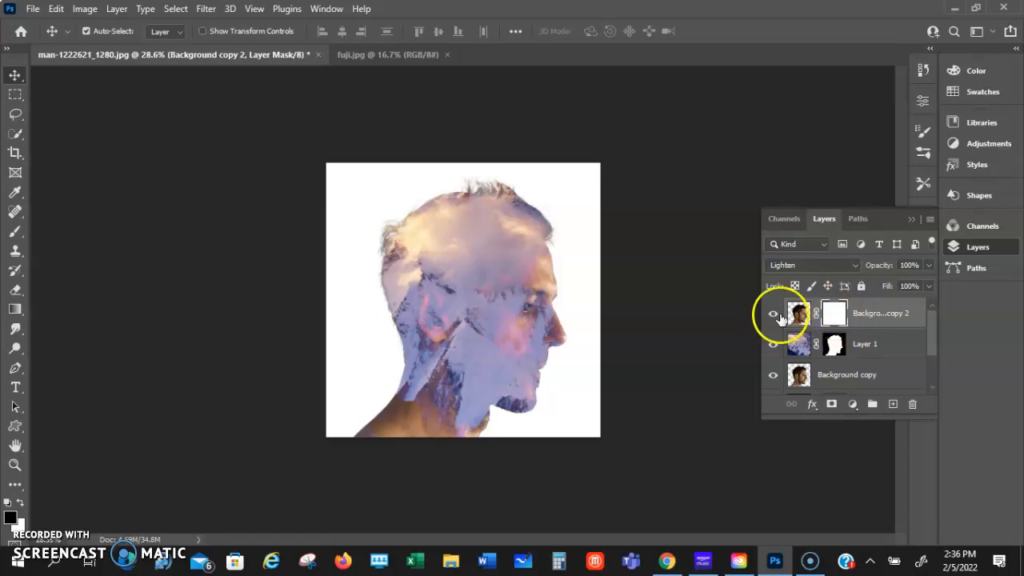
Paint black on the top cutout layer's mask over the ear, neck and shoulder with a soft brush at 74% opacity
key("b")
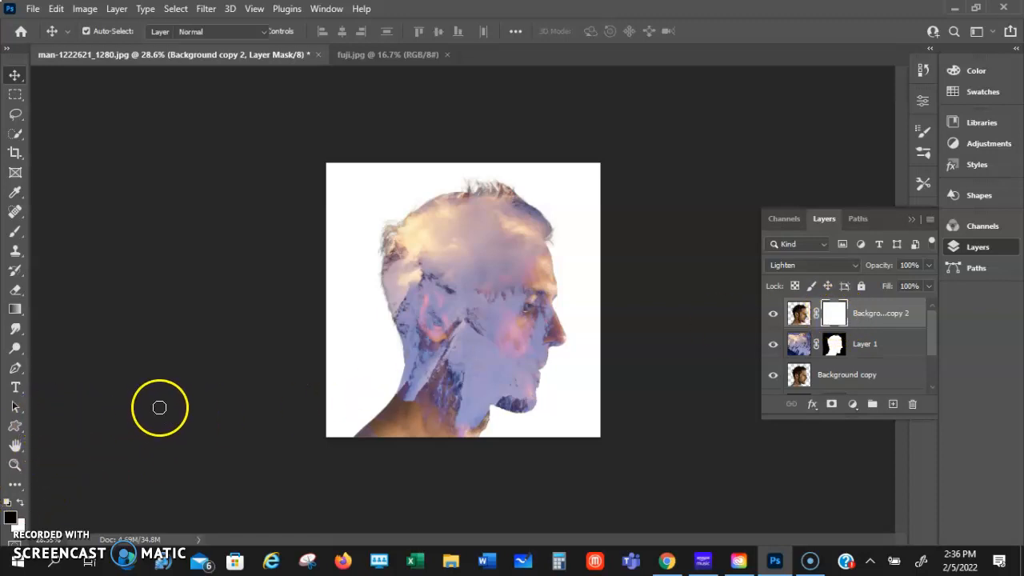
mouse_move(436, 329)
left_mouse_down()
mouse_move(418, 300)
mouse_move(426, 312)
mouse_move(420, 368)
mouse_move(400, 298)
left_mouse_up()
scroll(420, 368, "up", 5)
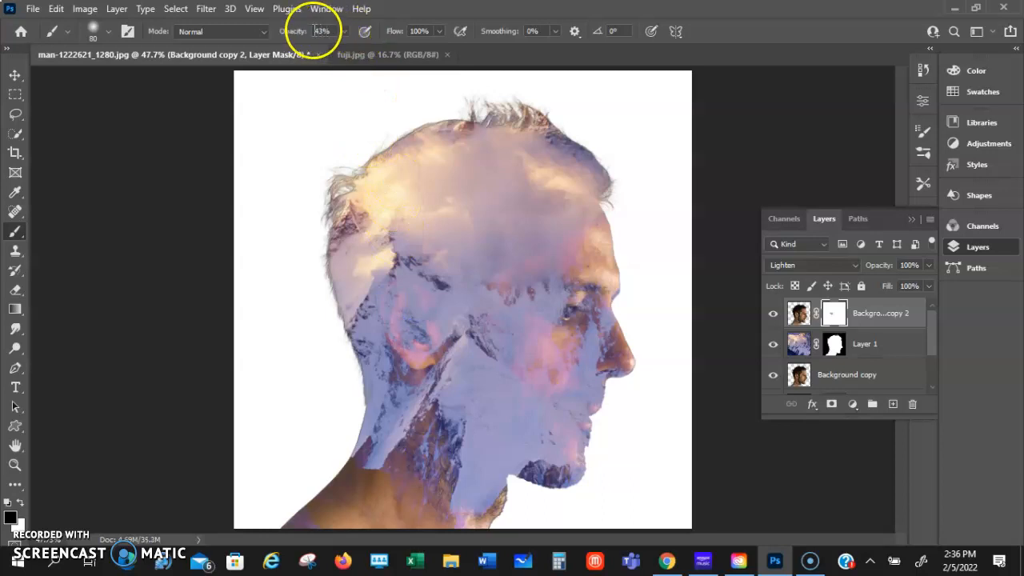
left_click_drag(343, 49, 354, 48)
left_click(395, 289)
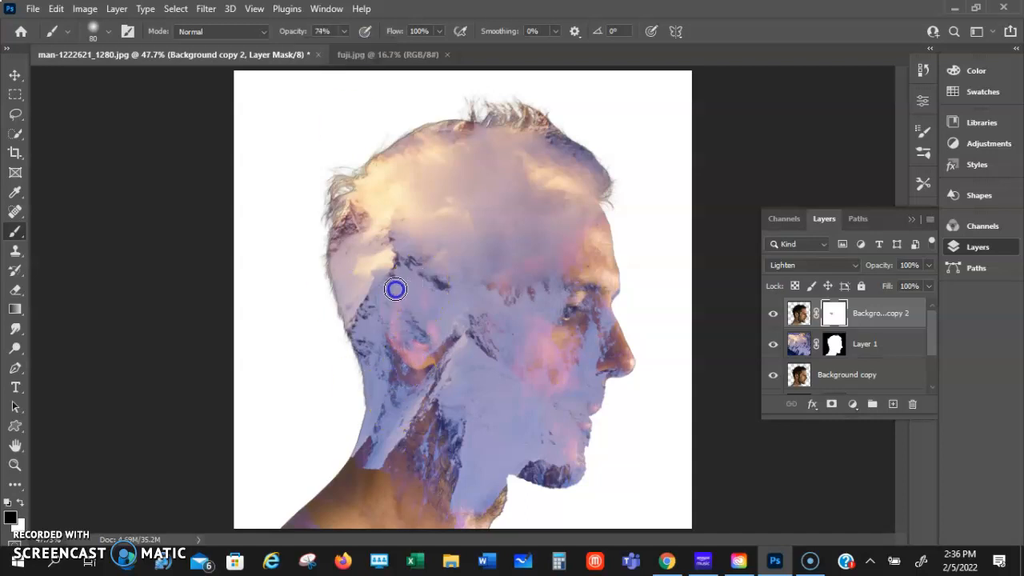
mouse_move(403, 320)
left_mouse_down()
mouse_move(393, 342)
mouse_move(410, 330)
mouse_move(425, 344)
mouse_move(412, 382)
mouse_move(414, 358)
mouse_move(435, 349)
mouse_move(406, 347)
mouse_move(430, 320)
mouse_move(392, 328)
mouse_move(427, 363)
mouse_move(440, 354)
mouse_move(422, 316)
mouse_move(431, 293)
mouse_move(388, 310)
mouse_move(410, 354)
mouse_move(424, 352)
mouse_move(416, 464)
mouse_move(430, 451)
mouse_move(438, 401)
mouse_move(424, 414)
mouse_move(441, 386)
mouse_move(387, 488)
mouse_move(373, 495)
mouse_move(381, 478)
mouse_move(360, 484)
mouse_move(352, 473)
mouse_move(329, 502)
mouse_move(383, 494)
mouse_move(376, 506)
mouse_move(362, 504)
mouse_move(415, 491)
mouse_move(396, 498)
mouse_move(433, 446)
left_mouse_up()
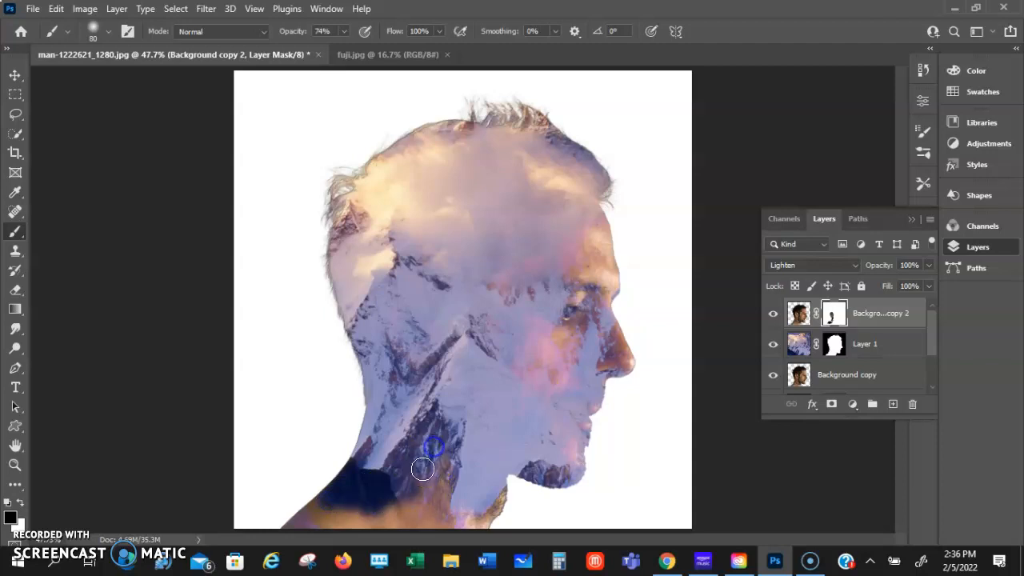
mouse_move(323, 512)
left_mouse_down()
mouse_move(435, 488)
mouse_move(450, 465)
mouse_move(424, 486)
left_mouse_up()
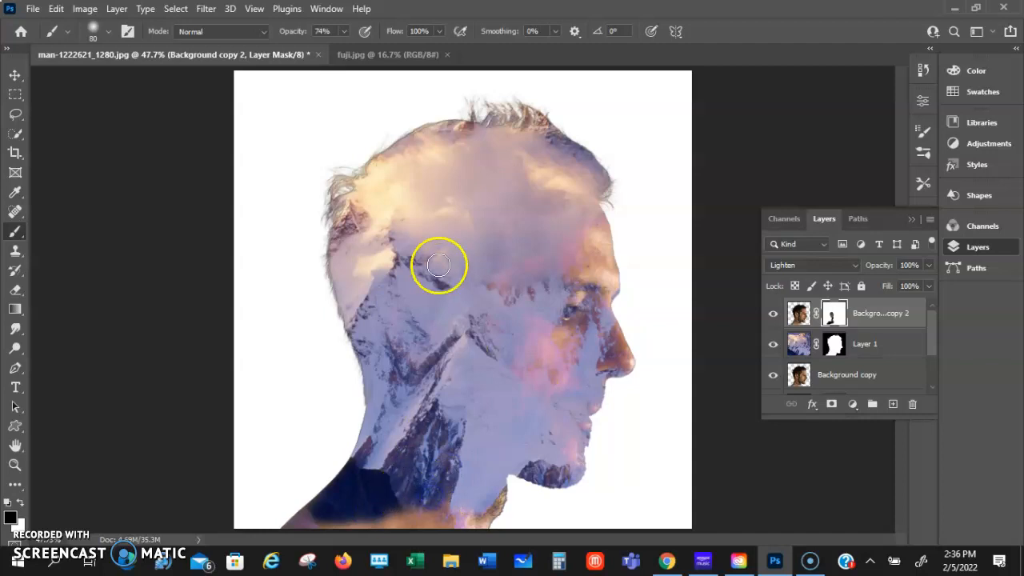
Paint black on the same mask over the temple and rear cheek to hide the Lighten blend there
left_click_drag(512, 270, 512, 273)
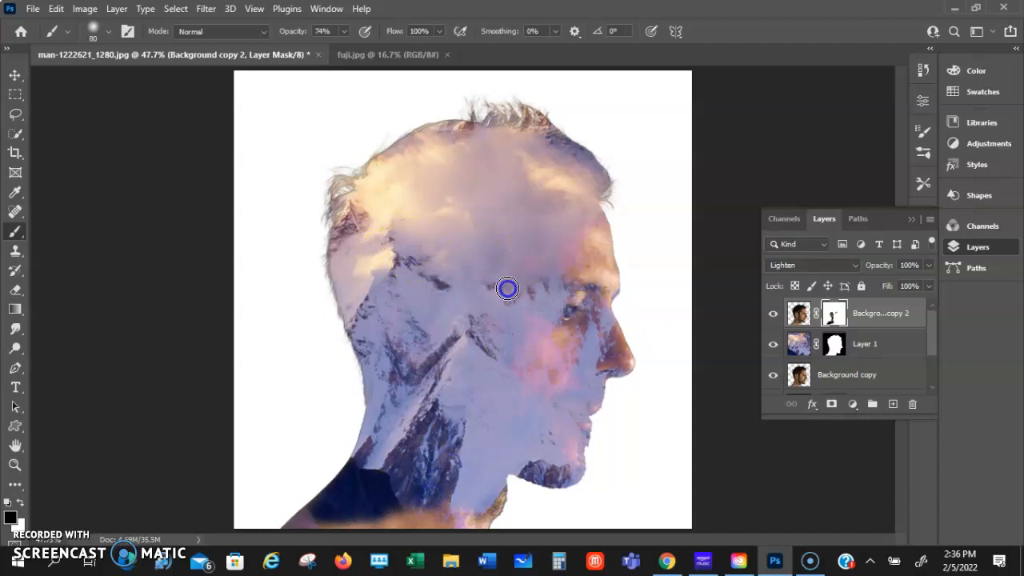
left_click_drag(483, 344, 531, 300)
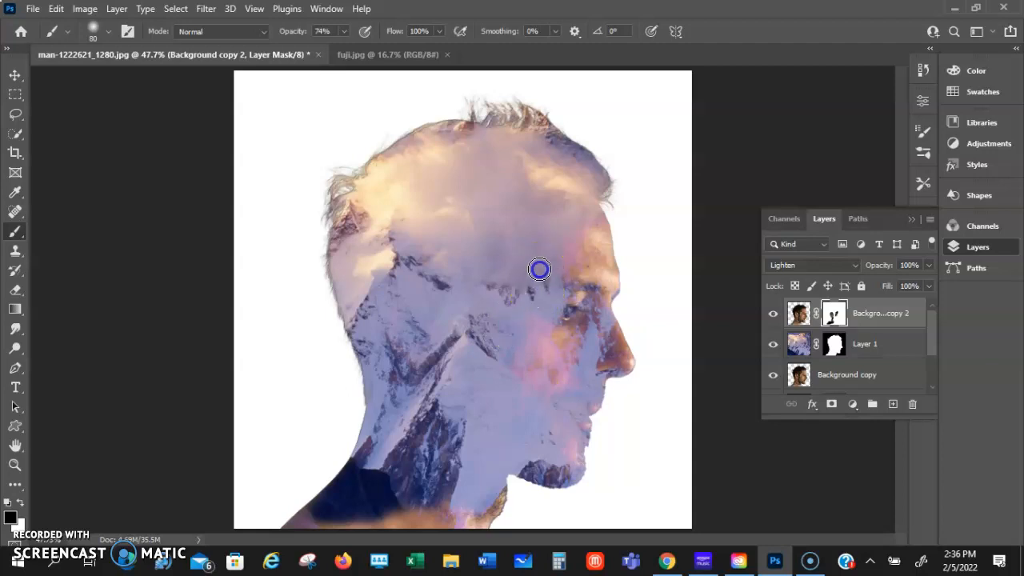
mouse_move(505, 349)
left_mouse_down()
mouse_move(530, 303)
mouse_move(515, 320)
mouse_move(528, 293)
left_mouse_up()
mouse_move(516, 293)
left_mouse_down()
mouse_move(499, 293)
mouse_move(489, 308)
left_mouse_up()
Paint black on the mountain layer's mask over the chin, mouth and nose to reveal the man's natural skin
left_click(833, 346)
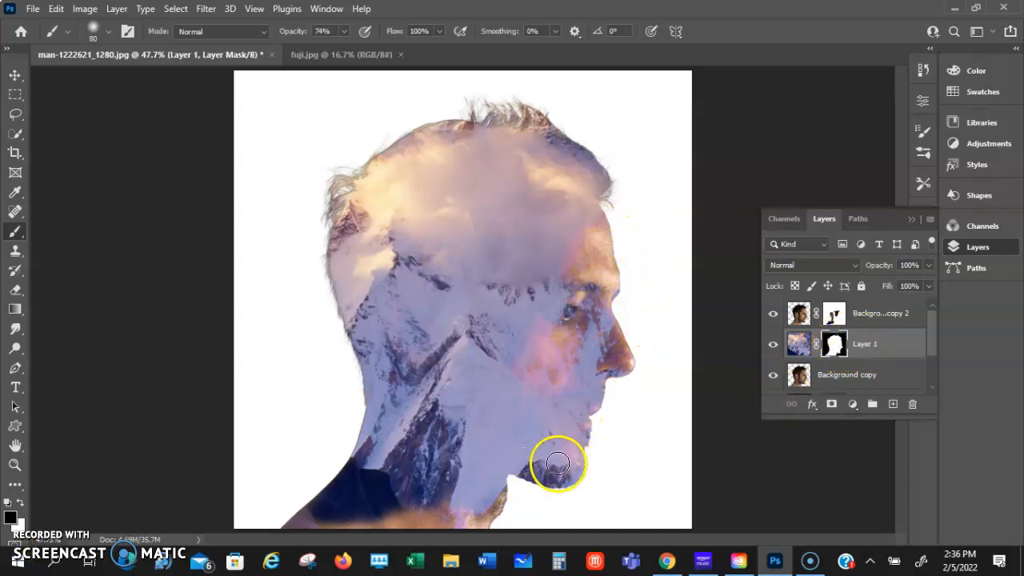
left_click_drag(565, 472, 570, 465)
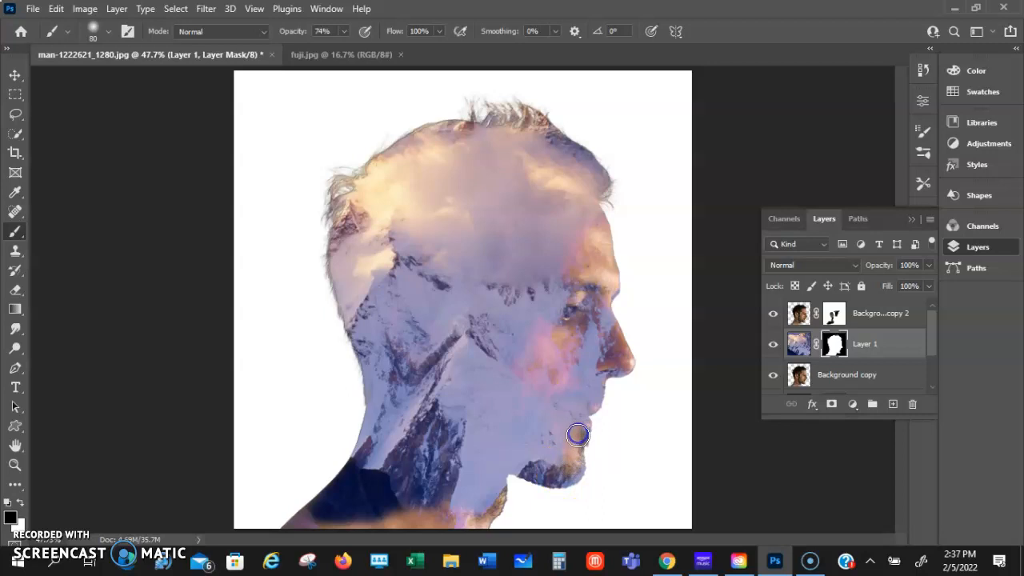
left_click_drag(576, 423, 591, 392)
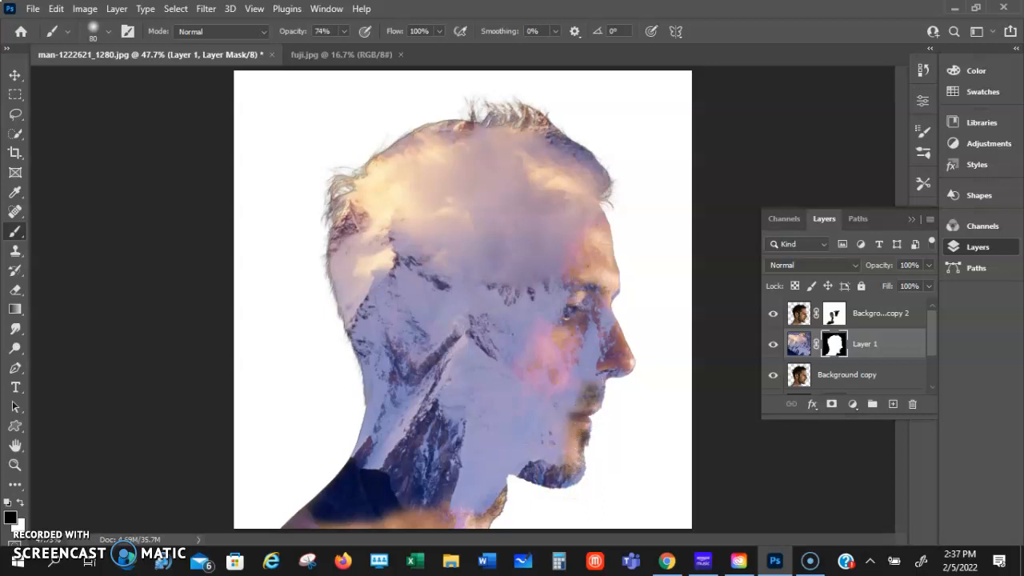
left_click(605, 320)
mouse_move(624, 363)
left_mouse_down()
mouse_move(601, 372)
mouse_move(616, 368)
mouse_move(599, 395)
mouse_move(591, 276)
mouse_move(604, 299)
mouse_move(607, 289)
mouse_move(589, 208)
mouse_move(570, 258)
mouse_move(561, 250)
mouse_move(573, 289)
mouse_move(552, 328)
mouse_move(565, 296)
mouse_move(583, 315)
mouse_move(581, 360)
mouse_move(586, 342)
mouse_move(583, 372)
mouse_move(560, 358)
mouse_move(577, 390)
left_mouse_up()
Paint black on the mountain layer's mask over the eye, forehead, cheek and jaw to reveal the rest of the face
left_click_drag(542, 313, 548, 357)
mouse_move(552, 289)
left_mouse_down()
mouse_move(531, 308)
mouse_move(575, 240)
left_mouse_up()
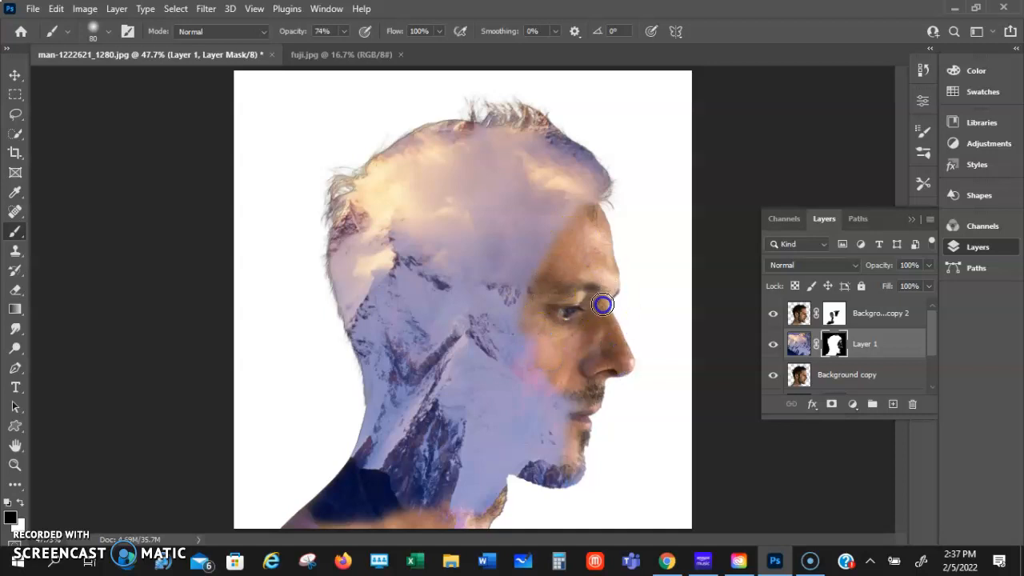
mouse_move(589, 401)
left_mouse_down()
mouse_move(558, 435)
mouse_move(578, 441)
mouse_move(542, 360)
mouse_move(578, 405)
left_mouse_up()
mouse_move(534, 332)
left_mouse_down()
mouse_move(527, 357)
mouse_move(536, 326)
mouse_move(533, 347)
mouse_move(565, 405)
mouse_move(549, 422)
mouse_move(560, 456)
left_mouse_up()
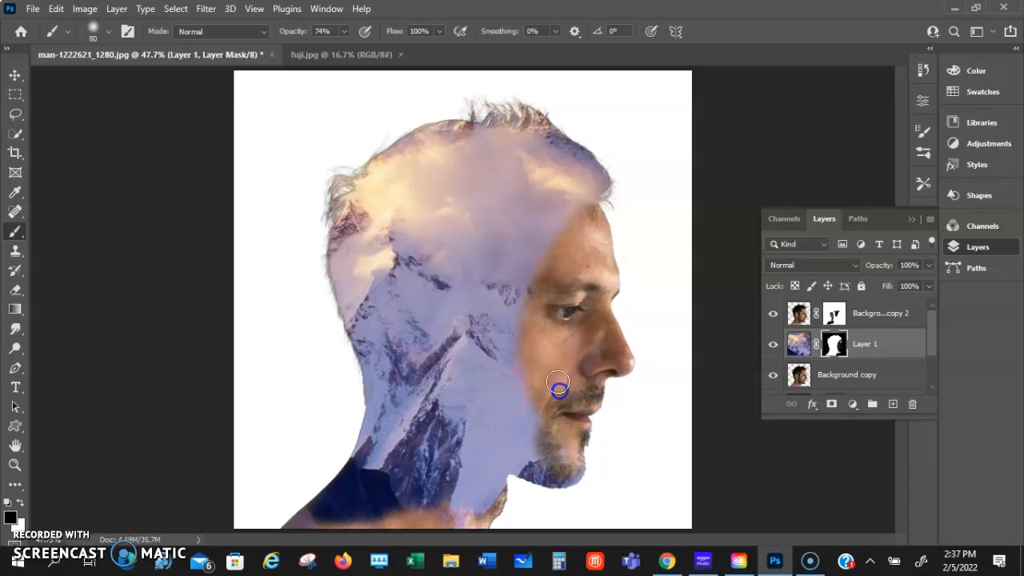
left_click_drag(560, 477, 580, 471)
left_click_drag(598, 251, 601, 255)
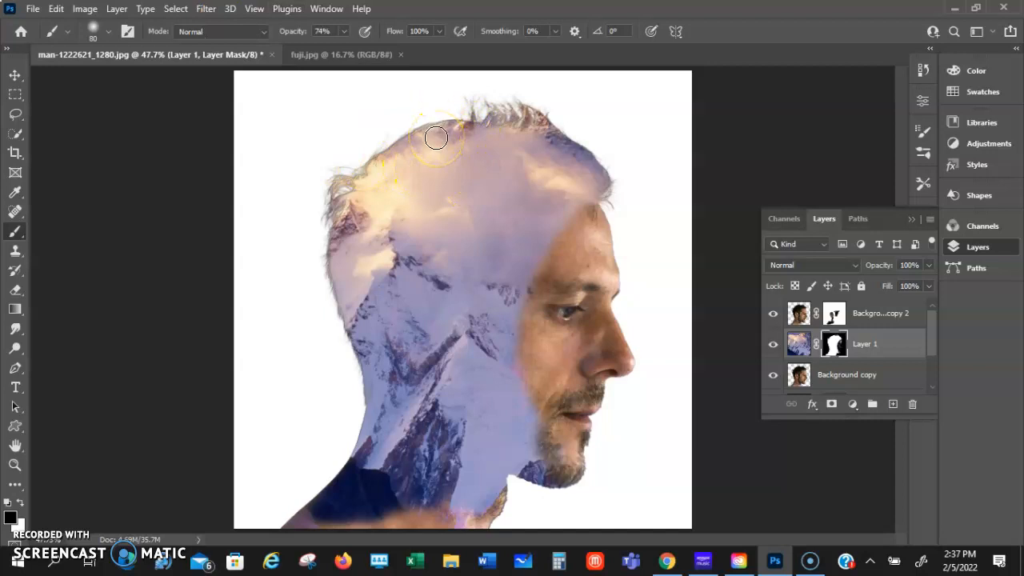
left_click(801, 315)
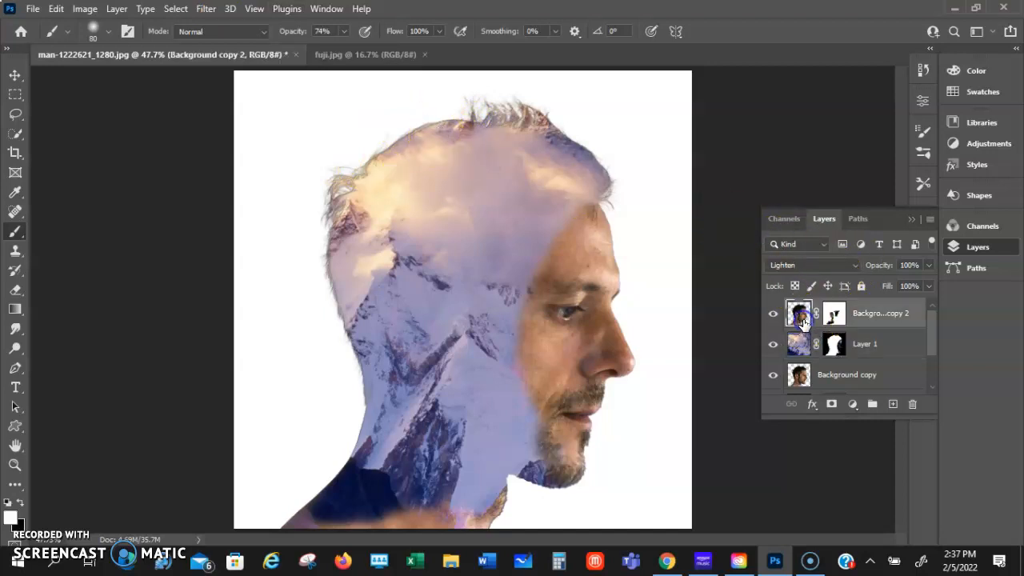
left_click(800, 346)
left_click(804, 320)
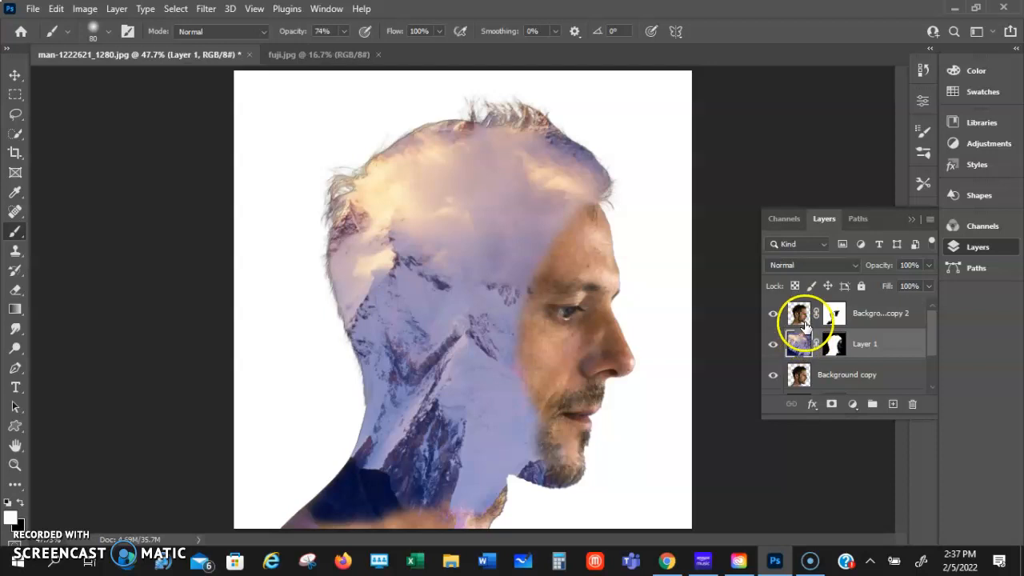
left_click(802, 344)
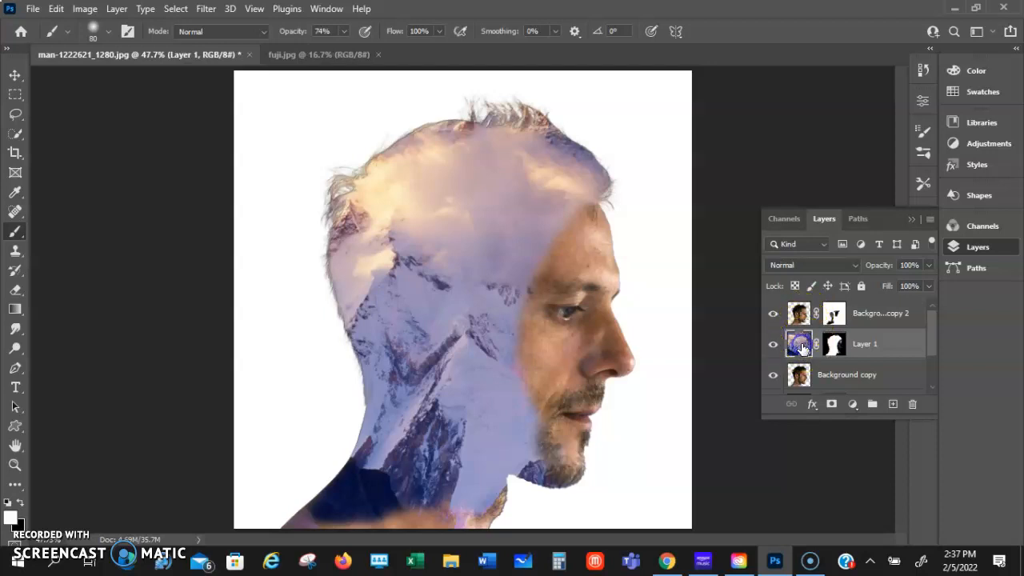
Change the background colour fill layer to the dusty pink c0a3a3, sampled from the clouds inside the head
scroll(812, 342, "down", 2)
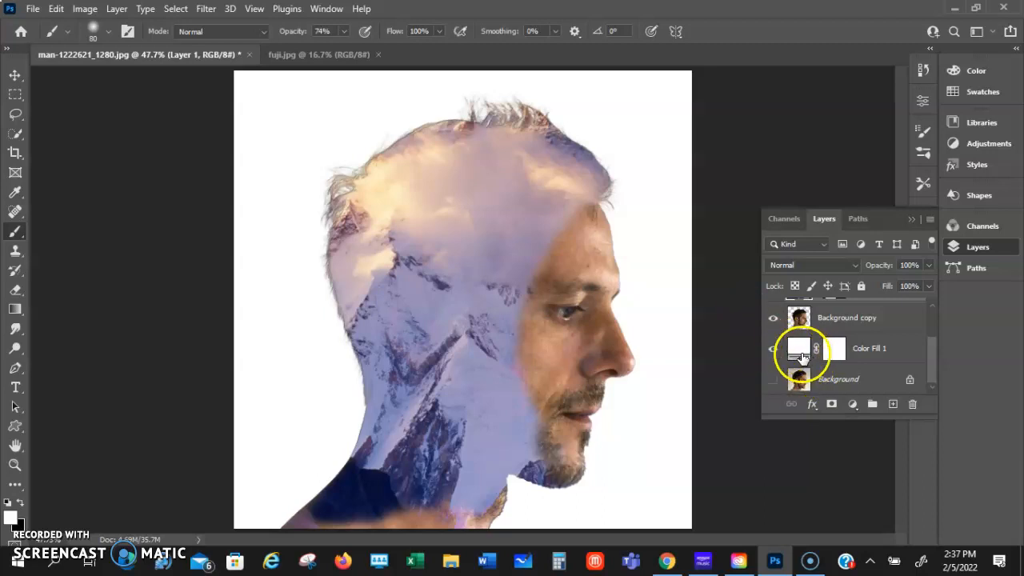
double_click(801, 350)
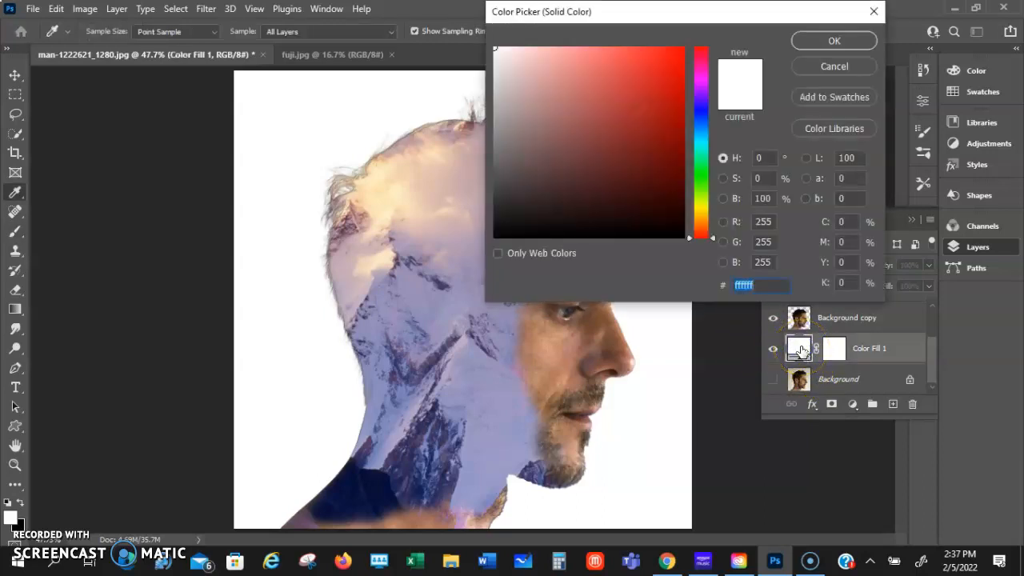
left_click_drag(691, 13, 861, 10)
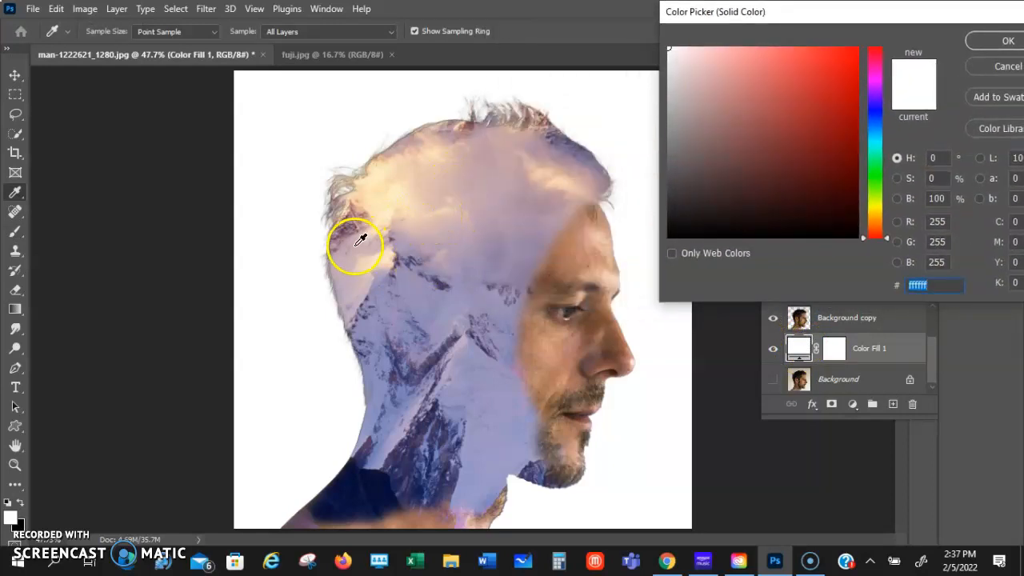
left_click(446, 181)
left_click(436, 183)
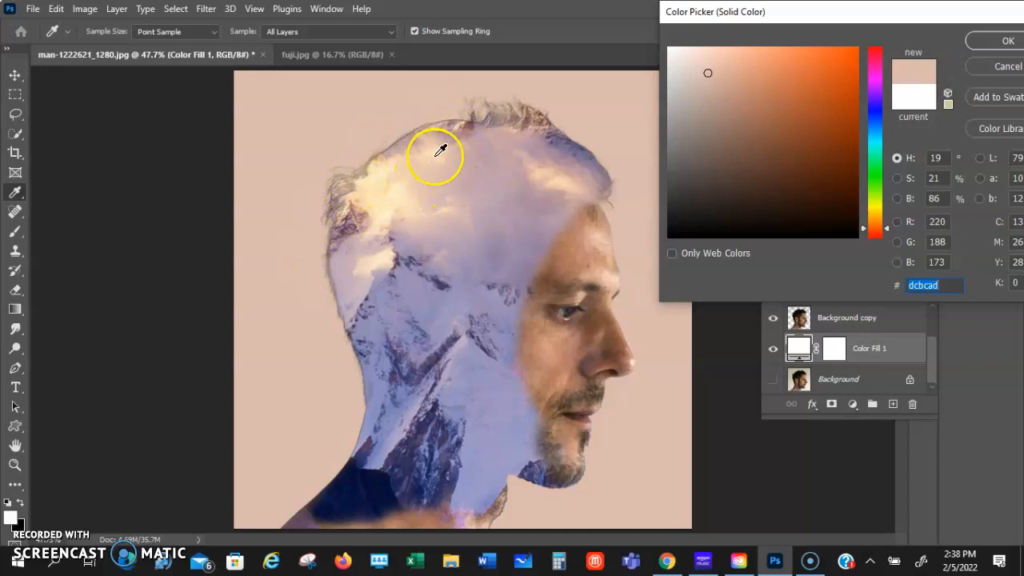
left_click(486, 141)
left_click(443, 170)
left_click(485, 144)
left_click(469, 159)
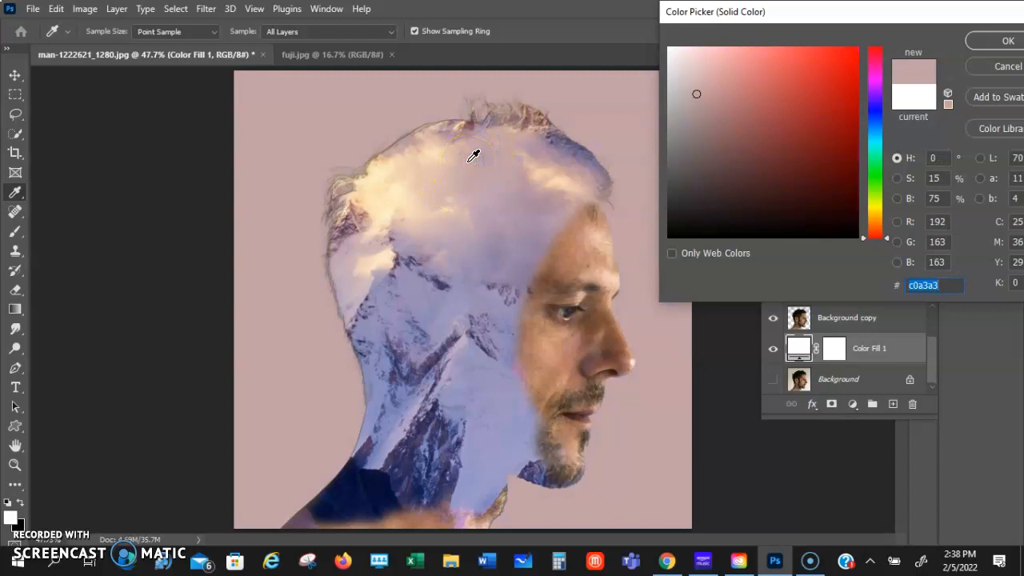
left_click(1004, 42)
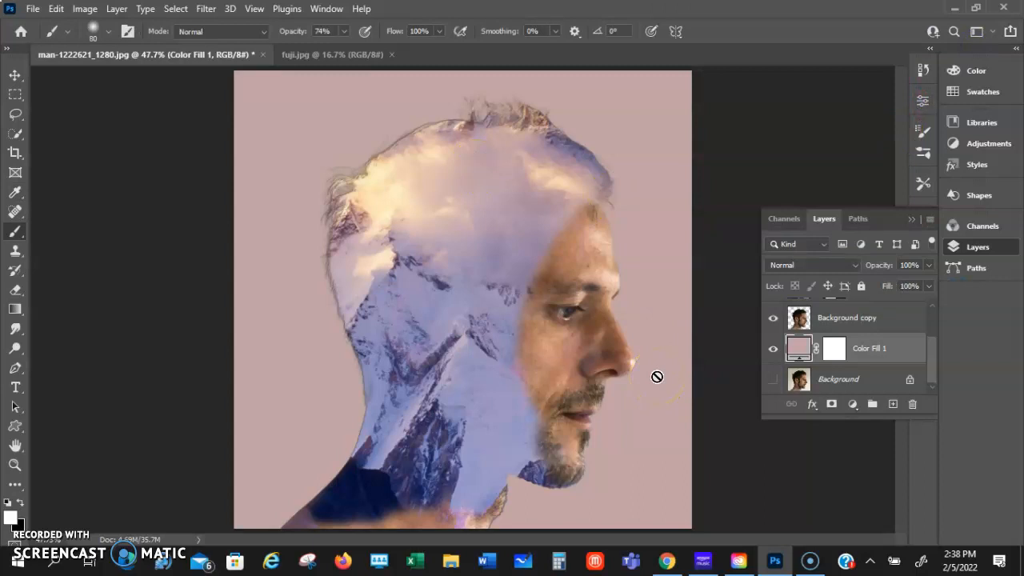
Duplicate the mountain layer and delete the duplicate's layer mask without applying it
scroll(812, 351, "up", 2)
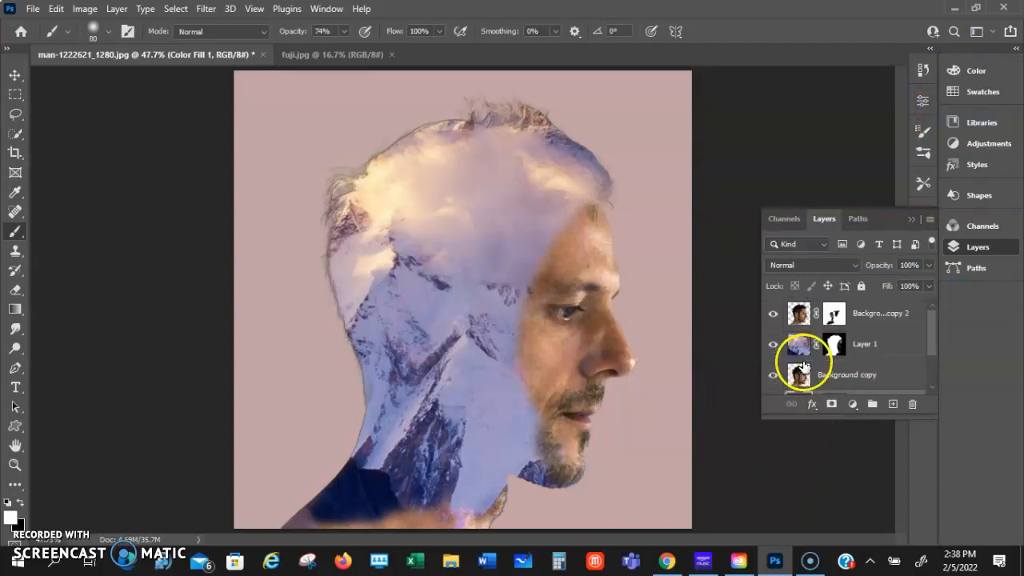
left_click(803, 352)
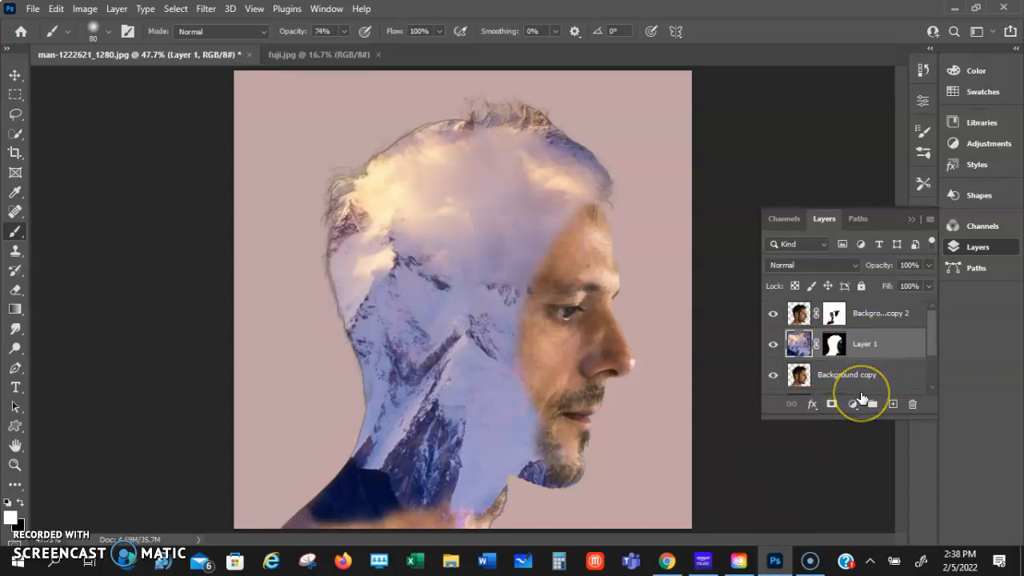
key("ctrl+j")
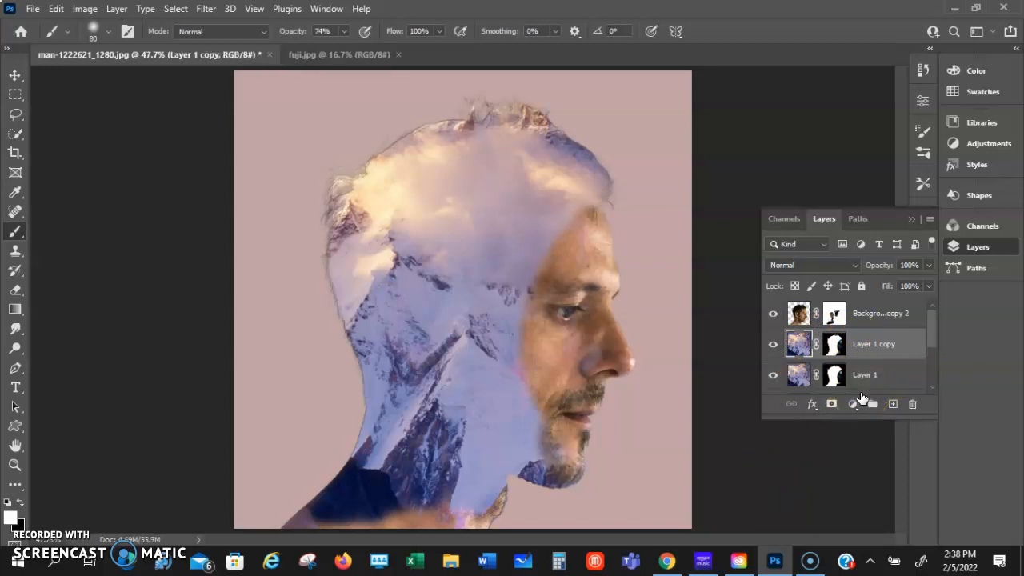
left_click(836, 345)
left_click_drag(840, 346, 914, 412)
left_click(577, 221)
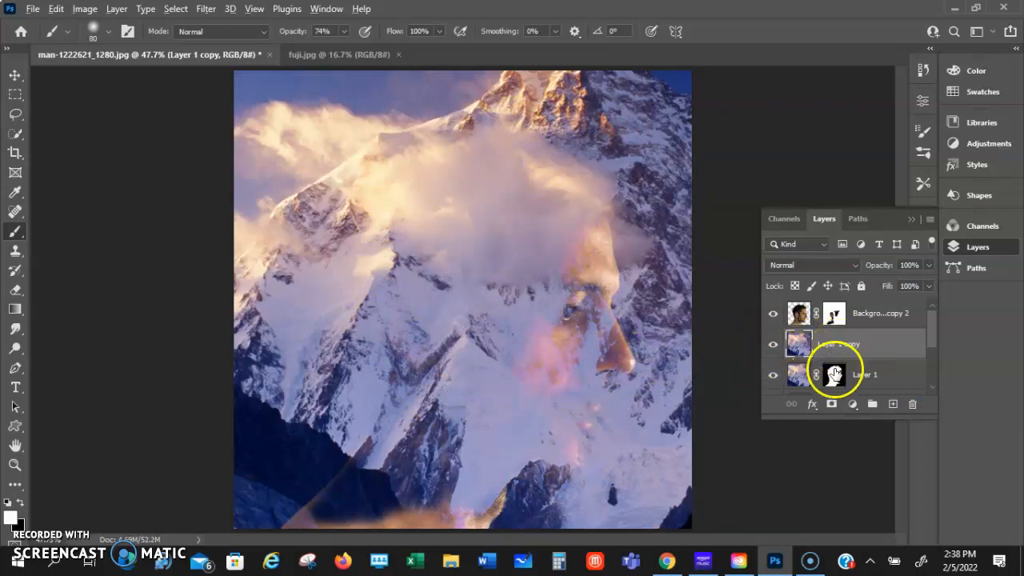
Add a black layer mask to the duplicate mountain layer and paint white on it along the hair outline from forehead to back of head
left_click(830, 407, "alt")
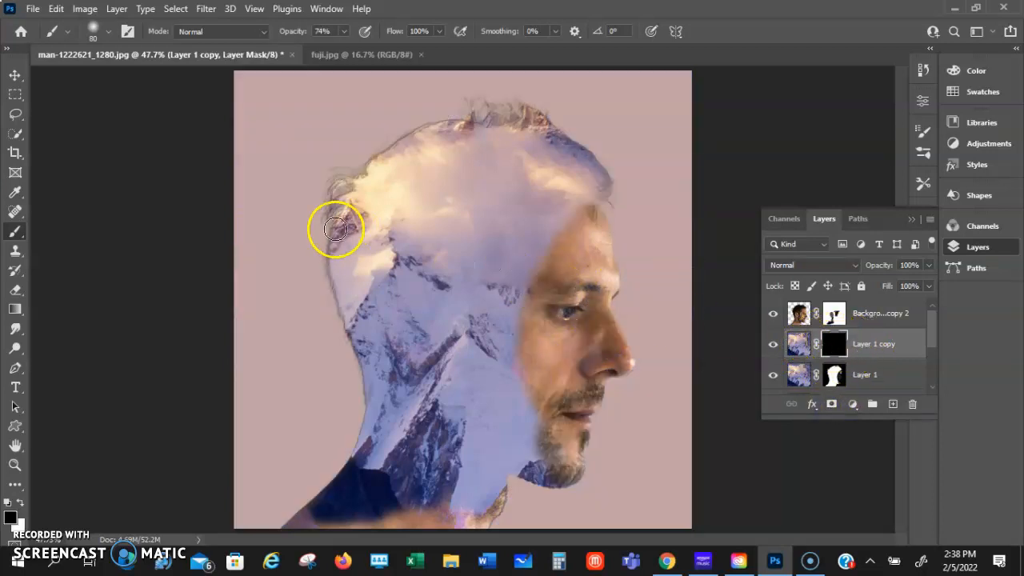
mouse_move(344, 198)
left_mouse_down()
mouse_move(411, 133)
mouse_move(472, 121)
mouse_move(547, 128)
mouse_move(569, 142)
mouse_move(426, 148)
left_mouse_up()
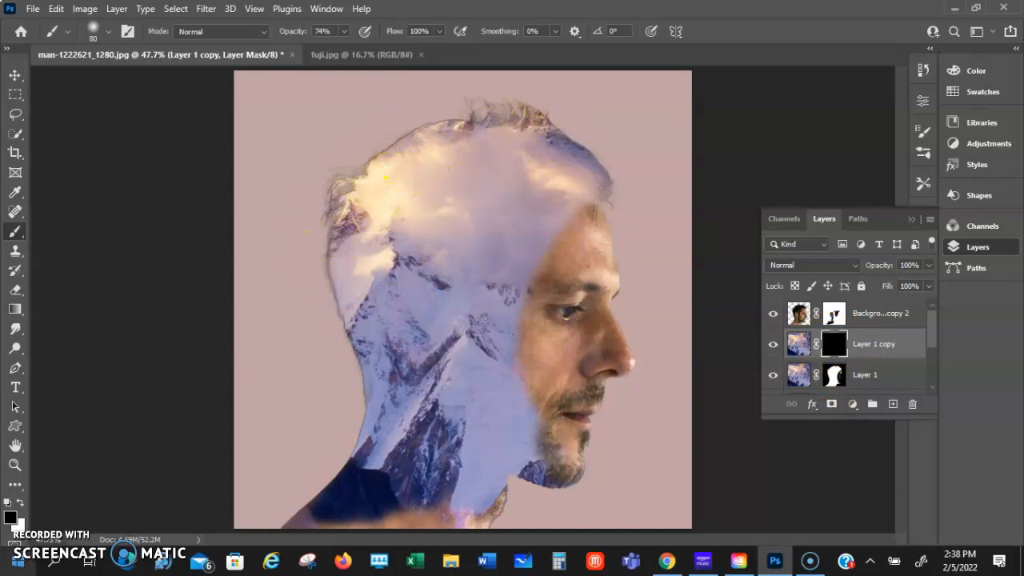
left_click(20, 501)
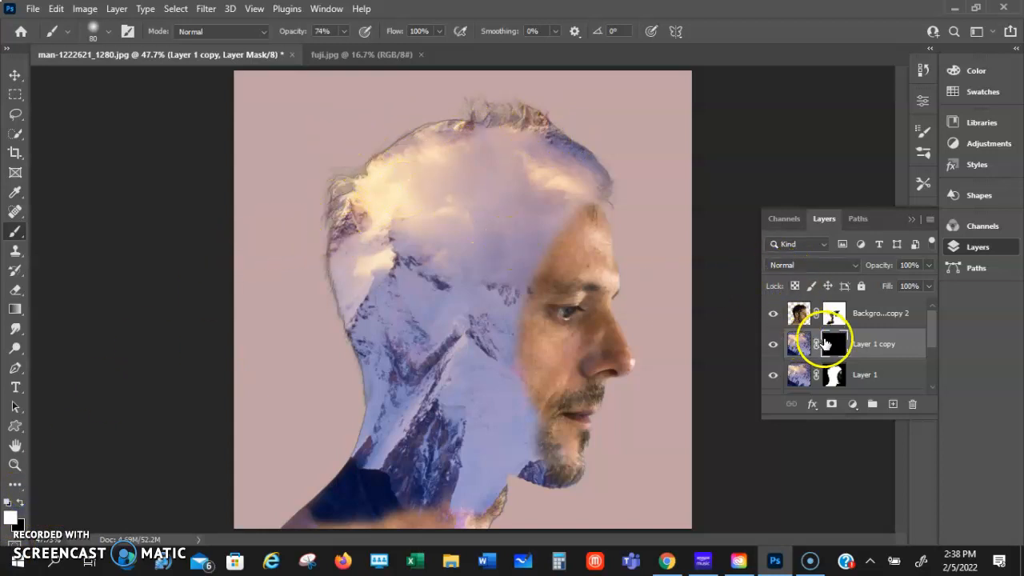
mouse_move(439, 294)
left_mouse_down()
mouse_move(334, 258)
mouse_move(338, 241)
mouse_move(339, 298)
mouse_move(336, 211)
mouse_move(328, 248)
mouse_move(350, 175)
mouse_move(426, 137)
mouse_move(405, 142)
mouse_move(422, 130)
mouse_move(500, 116)
mouse_move(478, 102)
mouse_move(517, 112)
mouse_move(578, 155)
left_mouse_up()
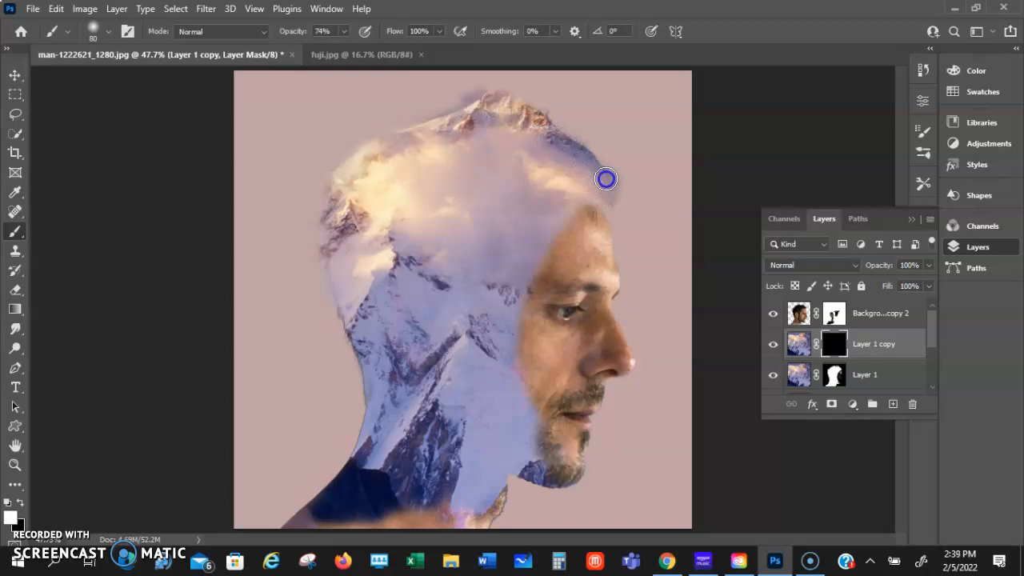
left_click_drag(585, 154, 606, 188)
mouse_move(573, 151)
left_mouse_down()
mouse_move(549, 137)
mouse_move(549, 173)
left_mouse_up()
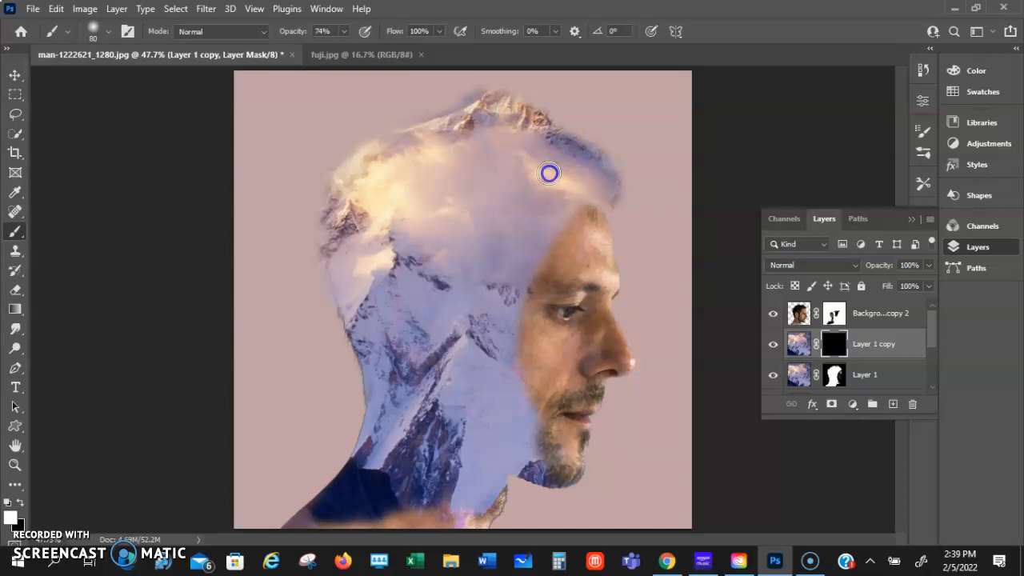
mouse_move(588, 202)
left_mouse_down()
mouse_move(471, 183)
mouse_move(349, 195)
mouse_move(335, 227)
mouse_move(343, 192)
mouse_move(449, 135)
mouse_move(412, 138)
mouse_move(353, 173)
mouse_move(338, 199)
mouse_move(337, 190)
mouse_move(324, 215)
mouse_move(335, 248)
left_mouse_up()
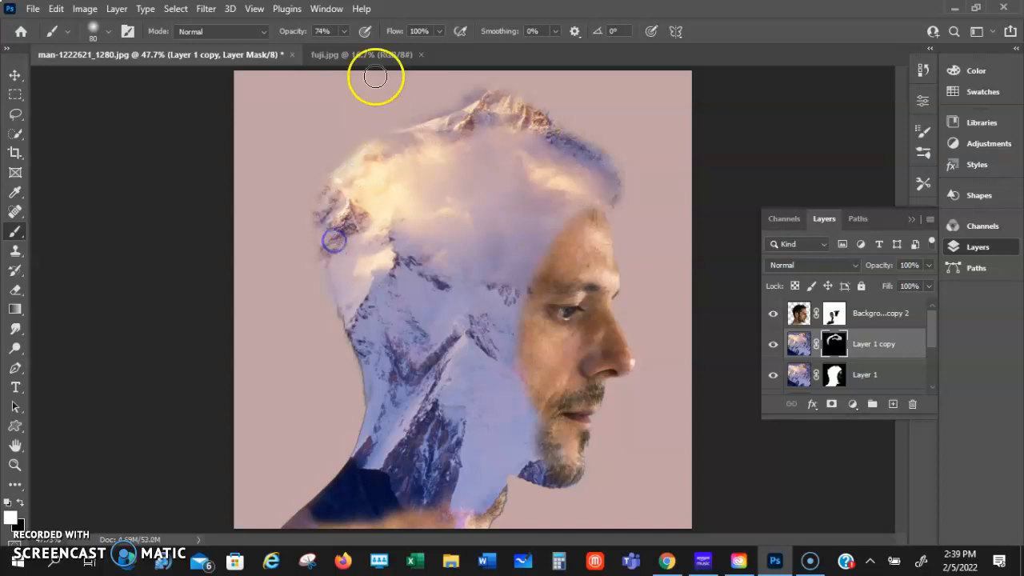
Lower the brush opacity to 39% and paint white on the duplicate layer's mask to soften the edge along the back of the head and neck
left_click_drag(327, 53, 320, 54)
left_click_drag(337, 287, 361, 344)
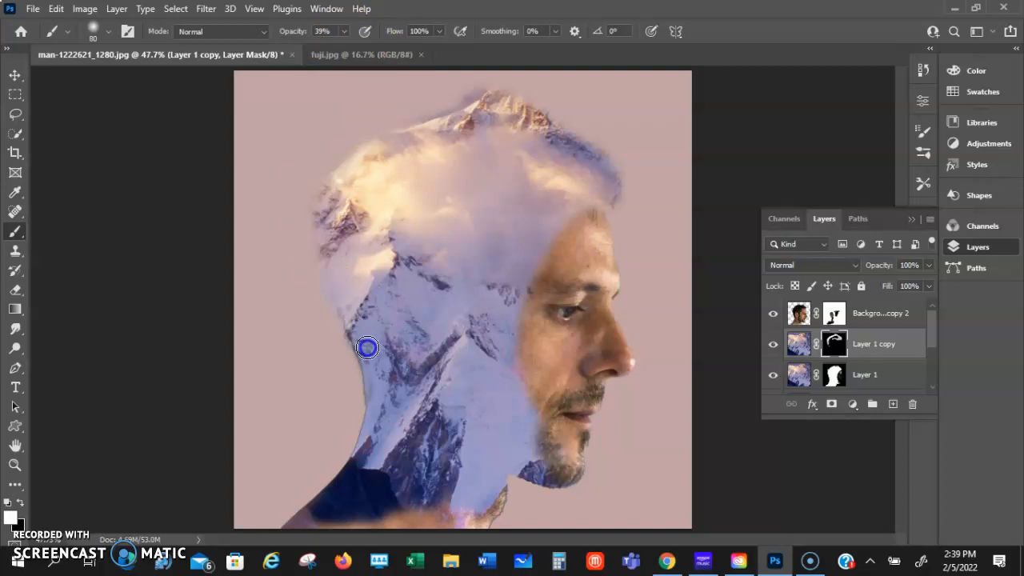
left_click_drag(494, 215, 472, 212)
left_click_drag(447, 129, 469, 146)
left_click_drag(432, 293, 428, 327)
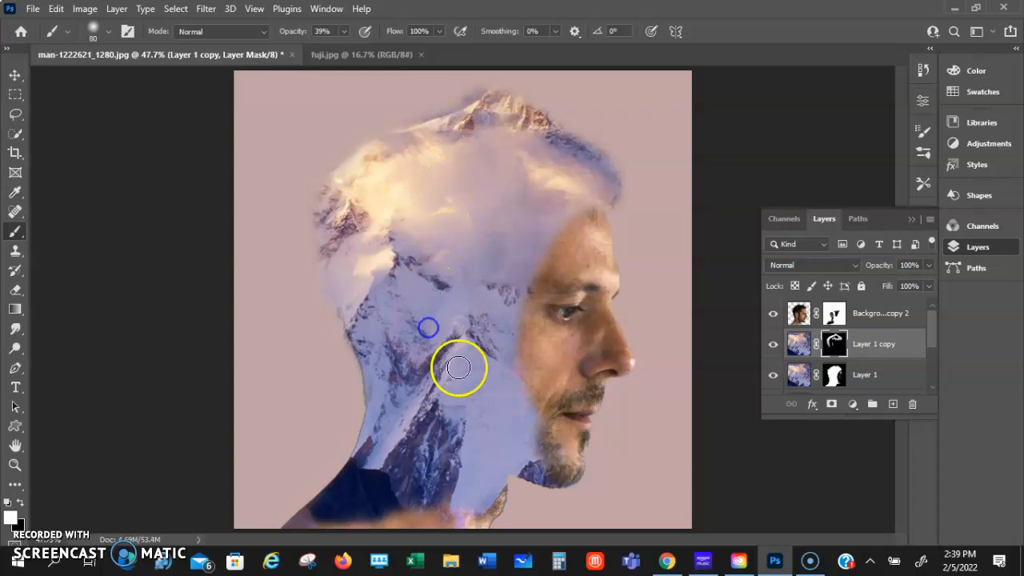
mouse_move(428, 168)
left_mouse_down()
mouse_move(385, 200)
mouse_move(442, 322)
left_mouse_up()
left_click_drag(459, 282, 455, 333)
left_click_drag(548, 262, 557, 273)
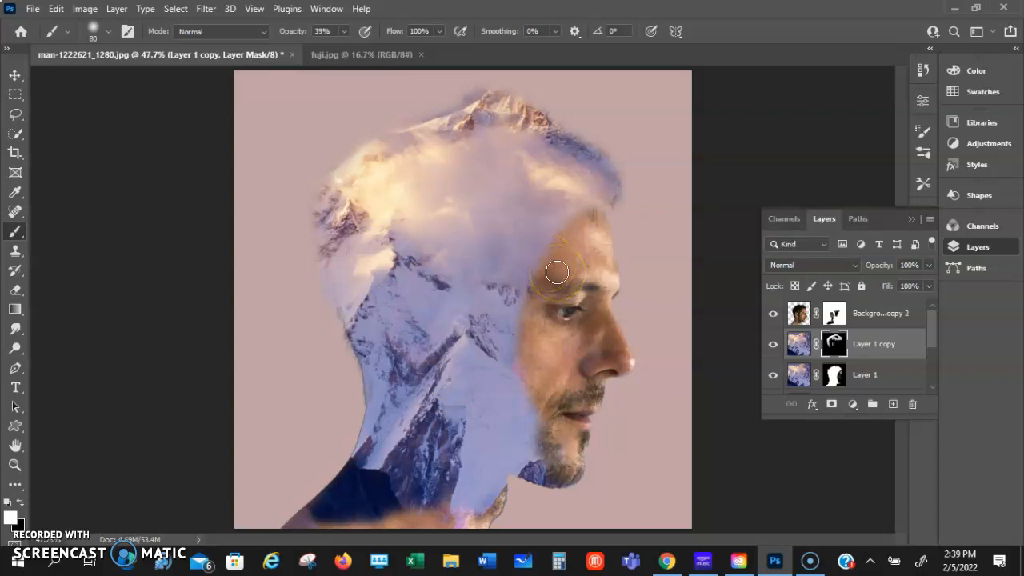
Set the duplicate mountain layer's blend mode to Lighten and make its layer mask active
left_click(799, 344)
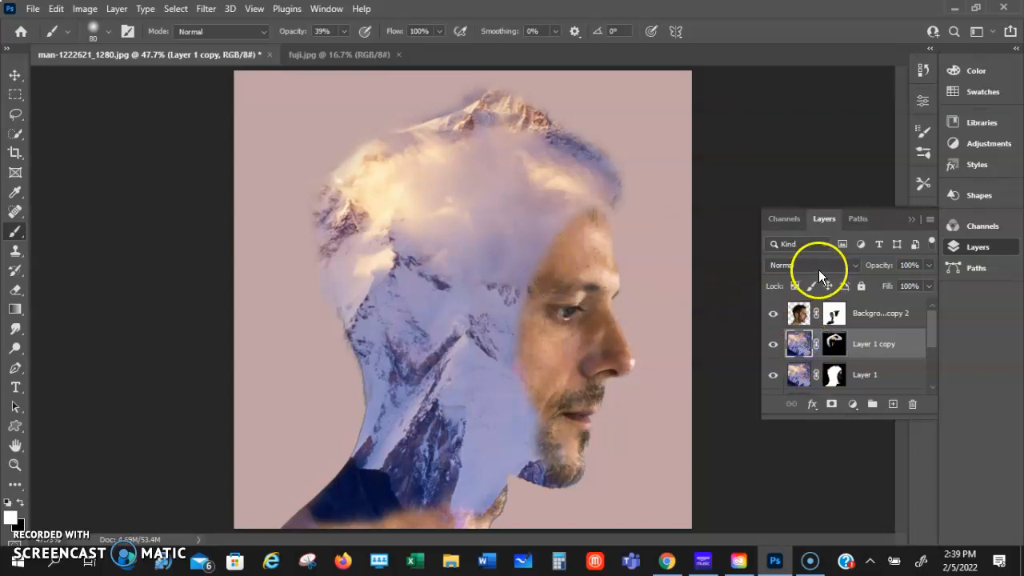
left_click(828, 265)
left_click(806, 283)
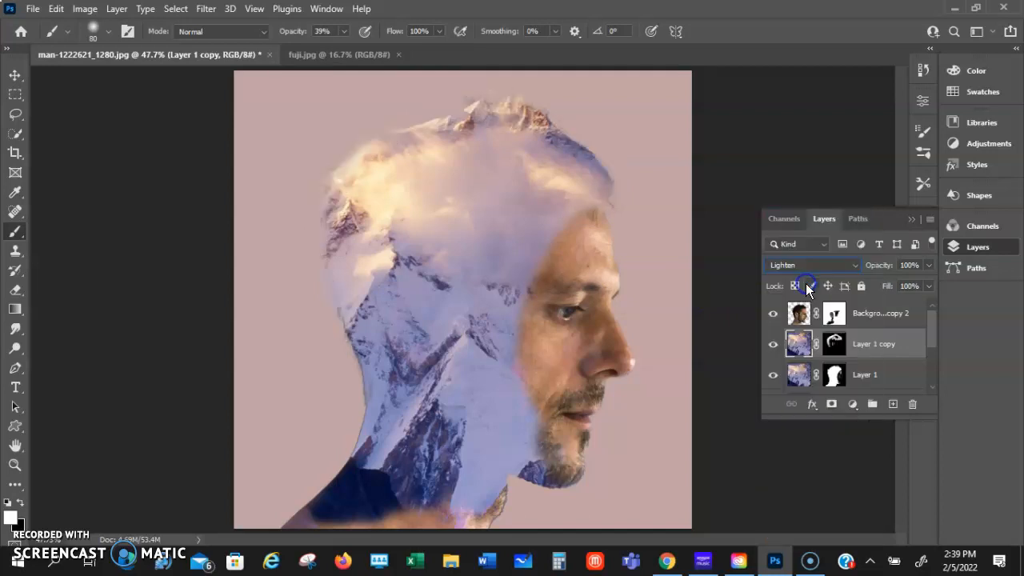
left_click_drag(341, 235, 339, 220)
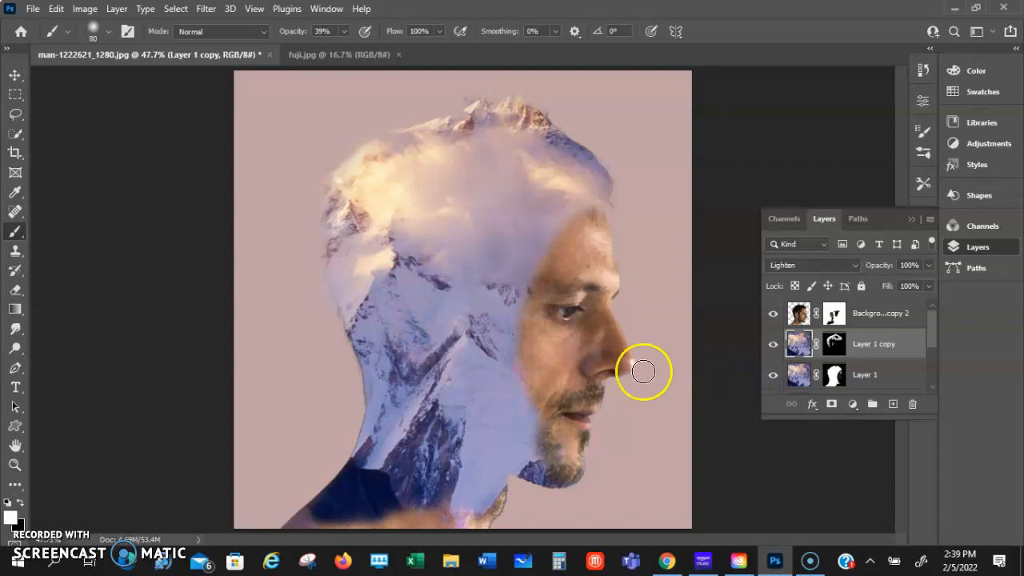
left_click(832, 345)
left_click(336, 233)
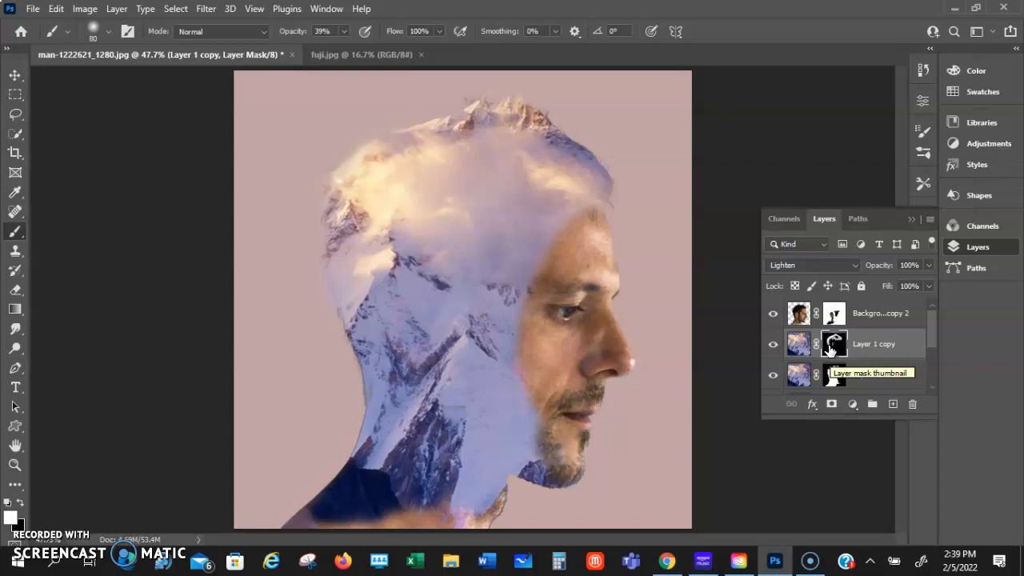
left_click(825, 331)
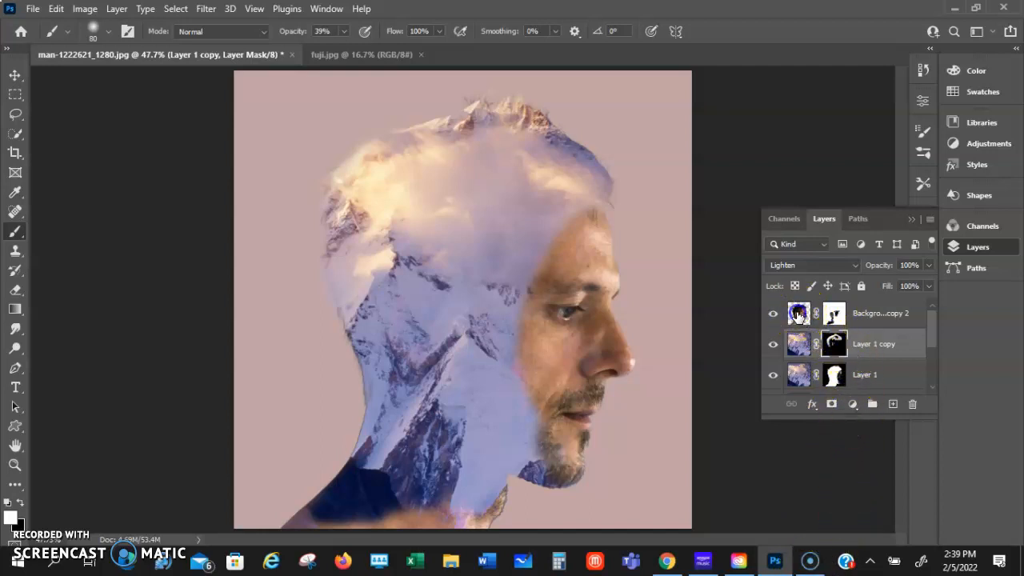
Add a solid colour fill layer in the grey-blue 647678 above the top portrait layer
left_click(798, 312)
left_click(854, 408)
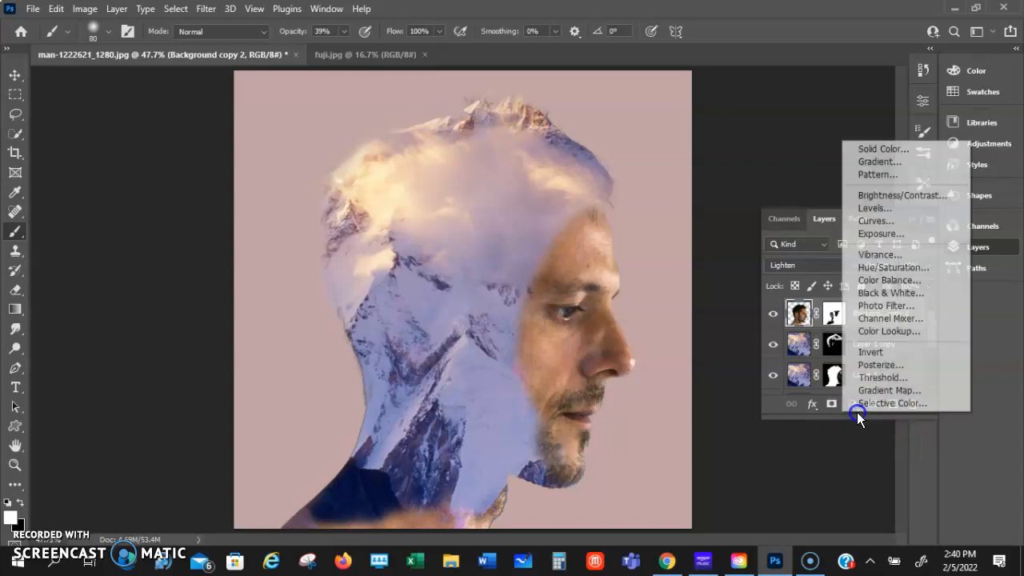
left_click(882, 148)
mouse_move(688, 120)
left_mouse_down()
mouse_move(667, 142)
mouse_move(672, 116)
mouse_move(664, 121)
mouse_move(658, 149)
left_mouse_up()
left_click(834, 138)
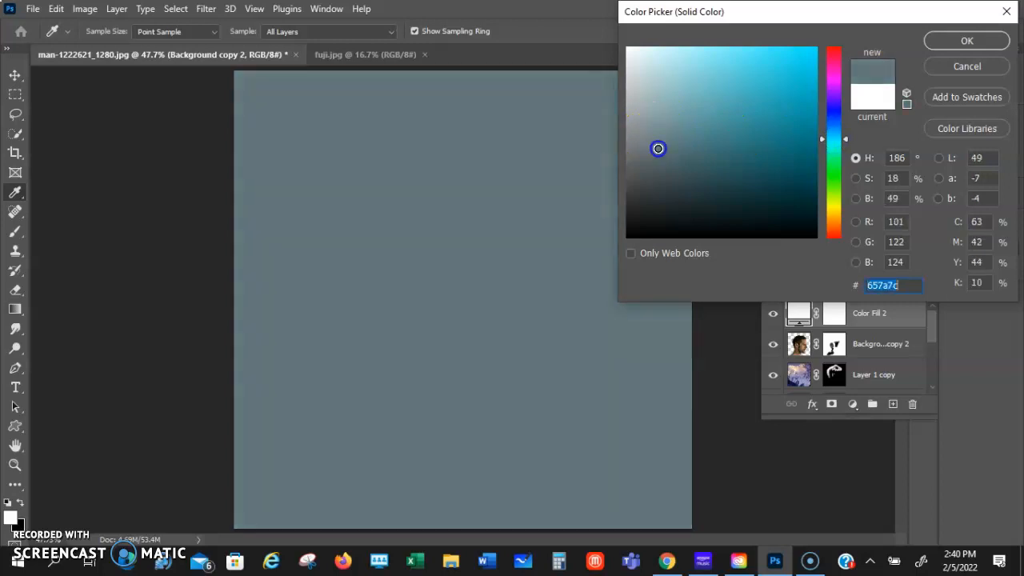
left_click(975, 41)
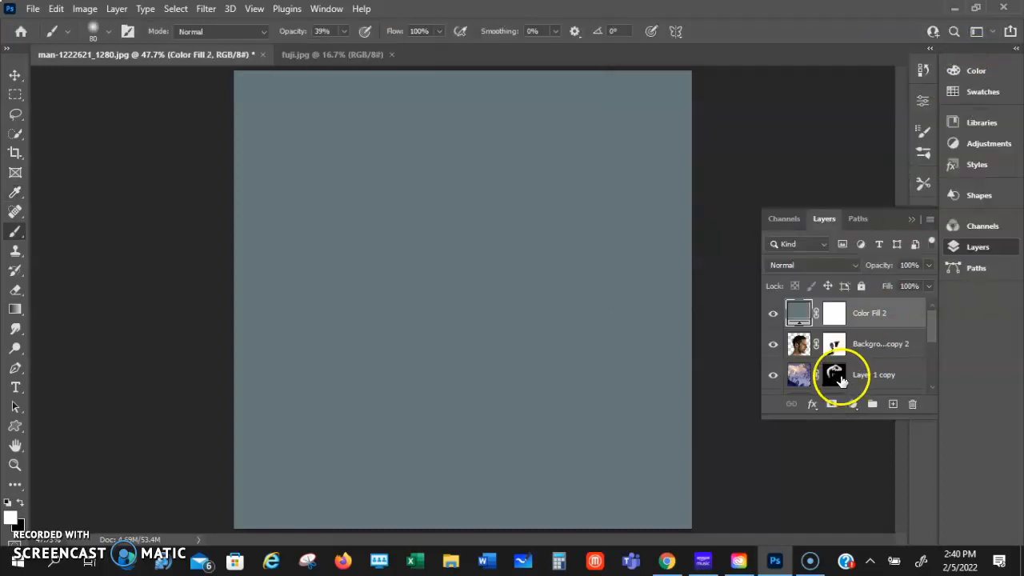
Set the grey-blue fill layer's blend mode to Multiply and its opacity to 27%
left_click(852, 268)
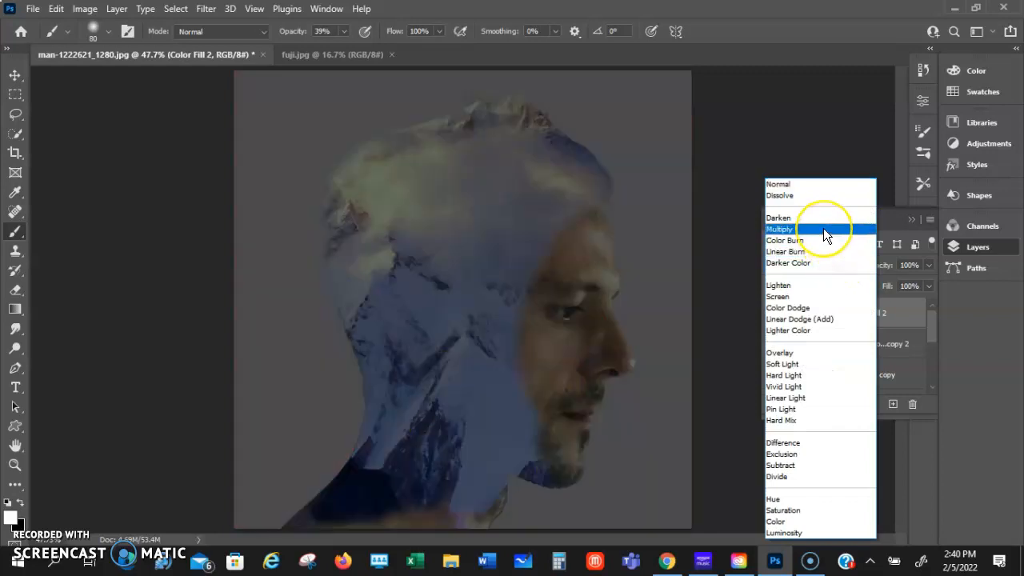
left_click(823, 229)
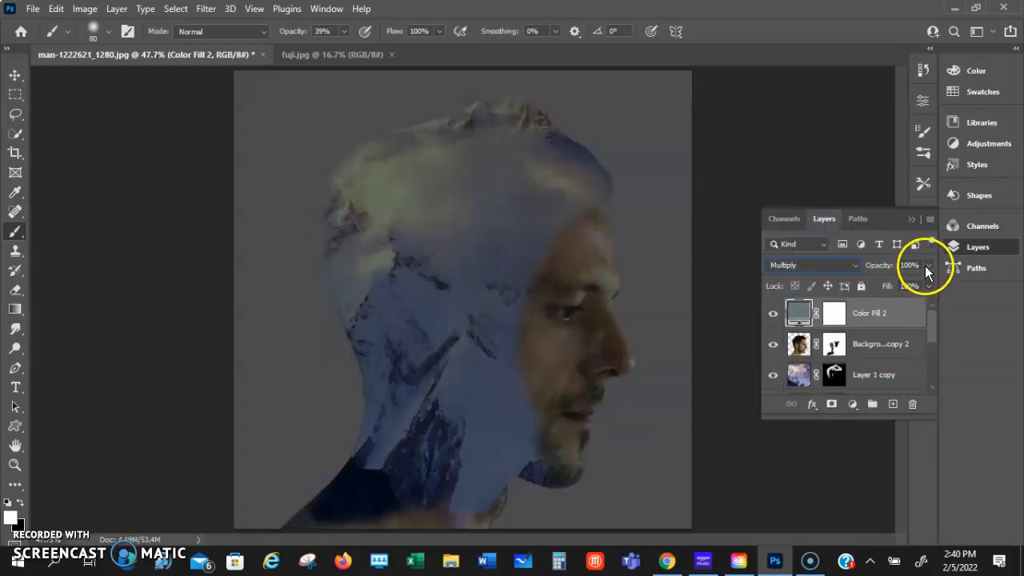
left_click_drag(927, 282, 878, 284)
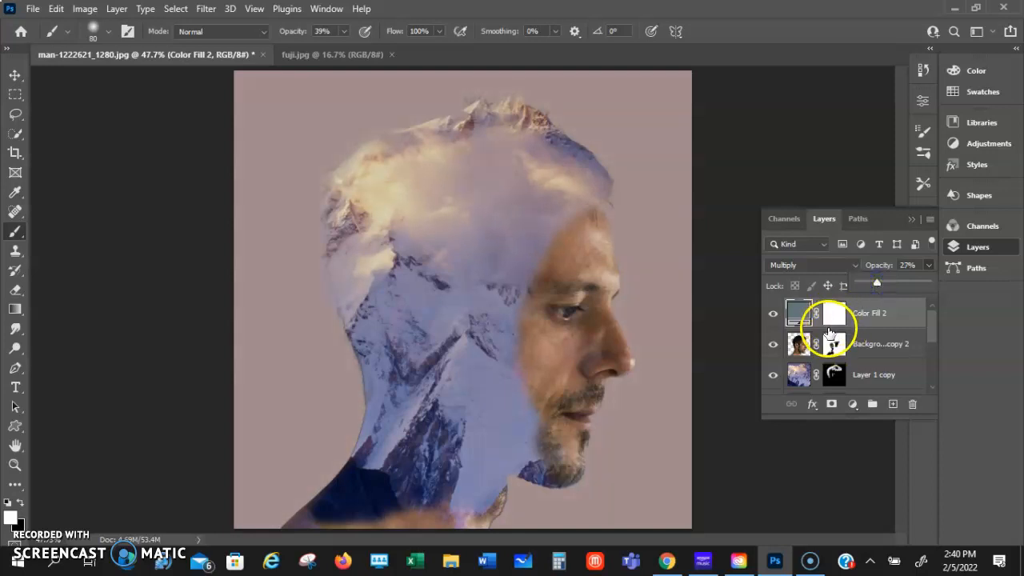
Stamp all visible layers into a new merged layer above the grey-blue fill layer
left_click(791, 320)
left_click(880, 313)
key("ctrl+shift+alt+e")
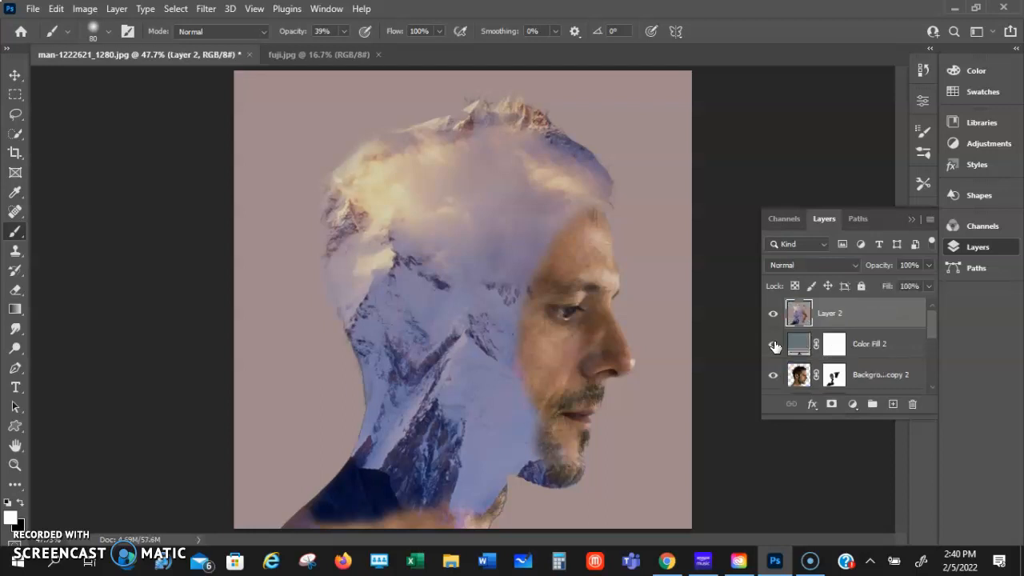